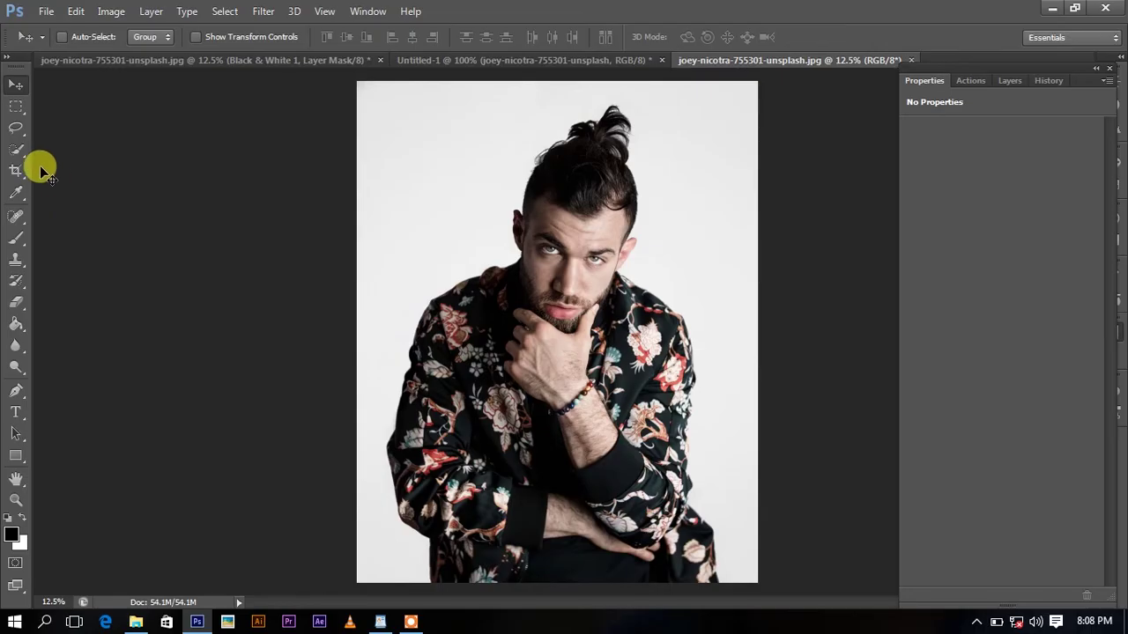
With the colour portrait open, select the Quick Selection tool
left_click(22, 151)
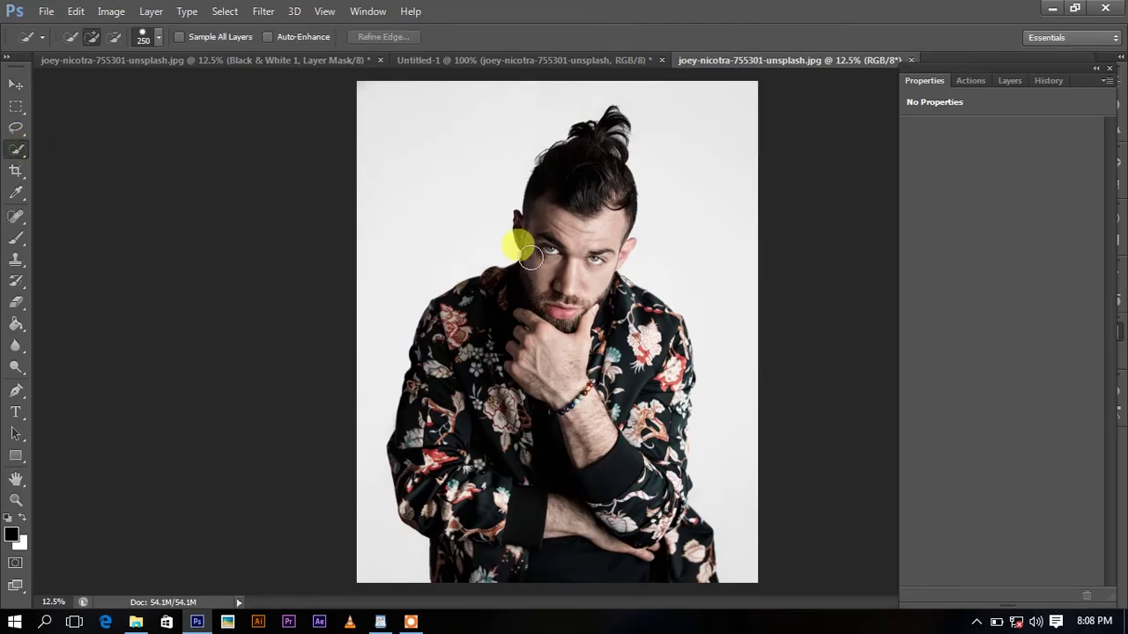
Paint a Quick Selection over the man's hair bun, face and shoulder
left_click_drag(595, 138, 558, 169)
mouse_move(539, 209)
left_mouse_down()
mouse_move(573, 272)
mouse_move(485, 300)
mouse_move(437, 337)
mouse_move(640, 345)
mouse_move(663, 336)
mouse_move(660, 302)
mouse_move(596, 247)
left_mouse_up()
left_click(672, 332)
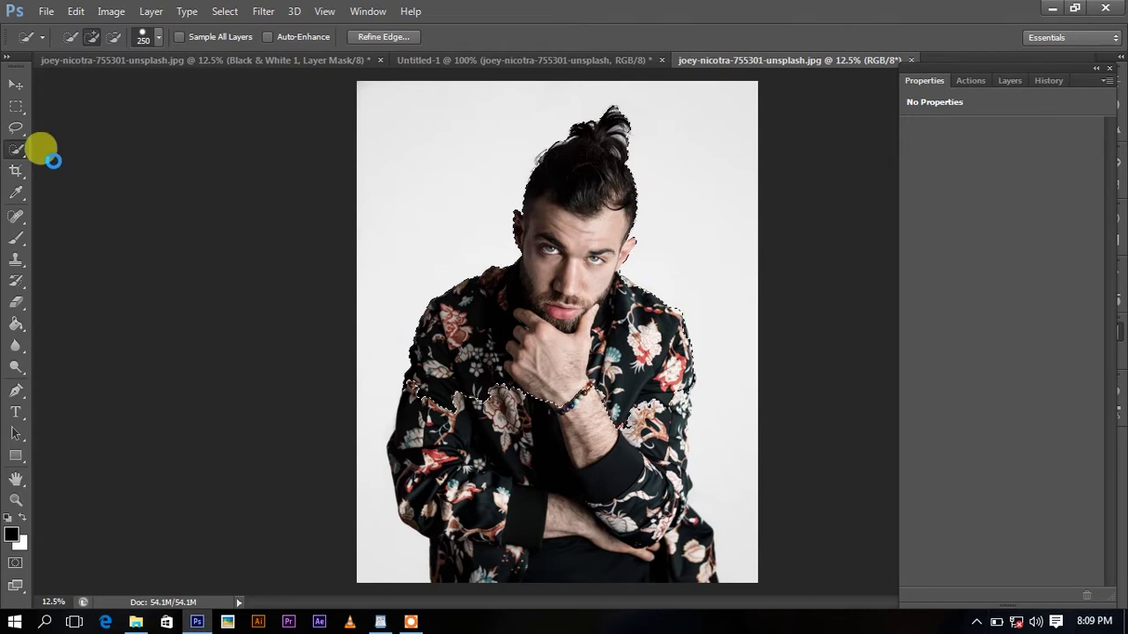
Refine the selection edge twice, restoring the bun's hair strands and smoothing the edge
left_click(382, 37)
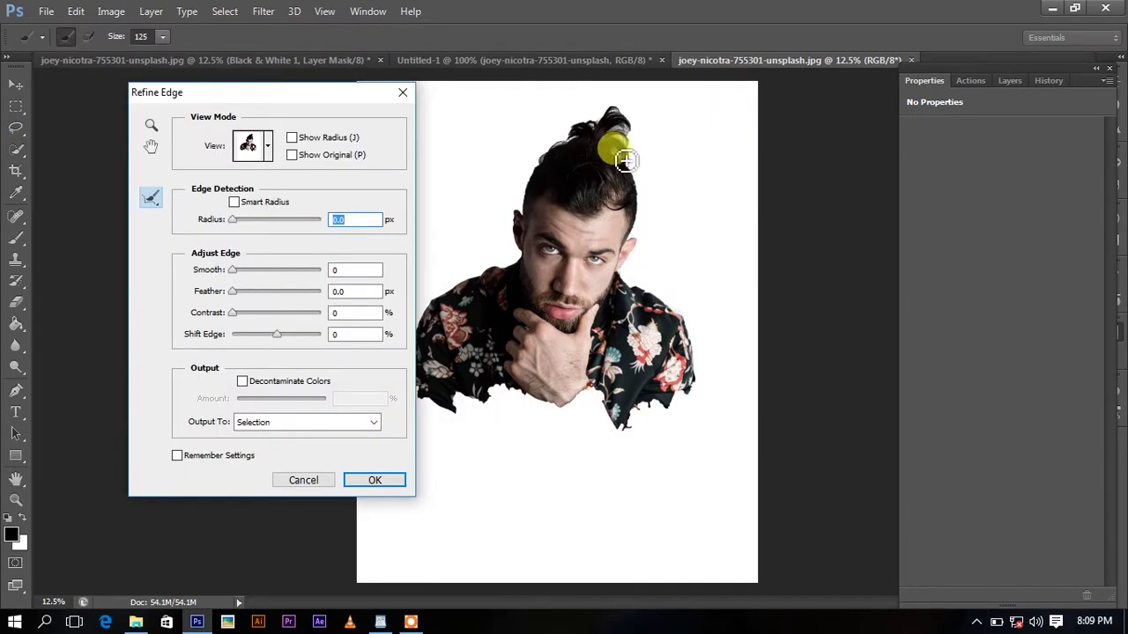
left_click_drag(617, 122, 576, 139)
left_click(370, 481)
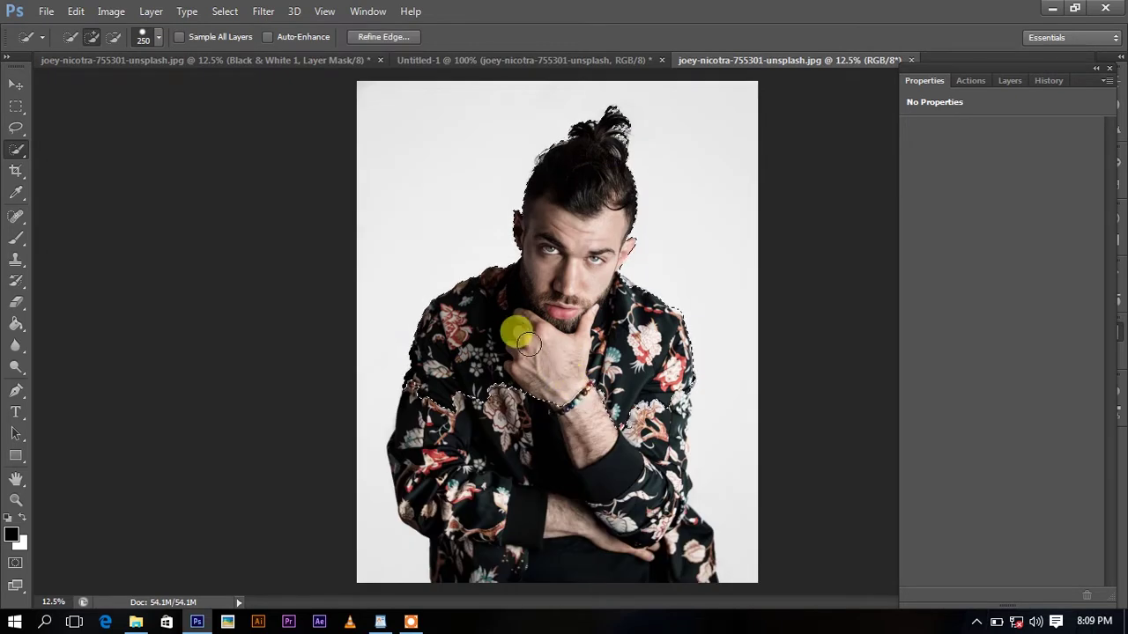
left_click(26, 90)
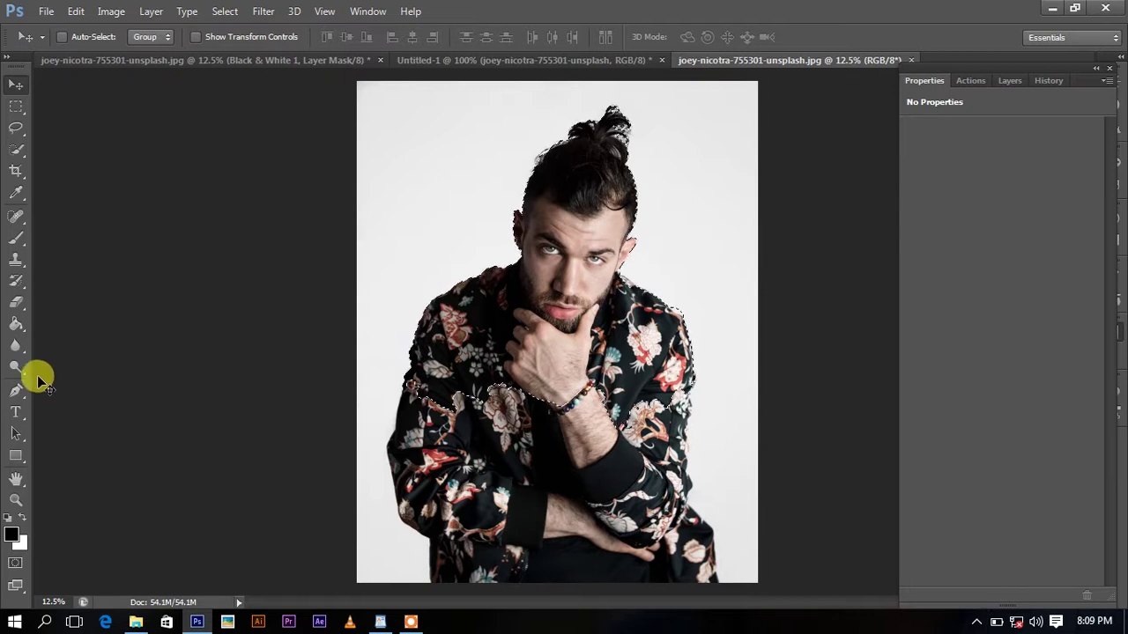
left_click(16, 128)
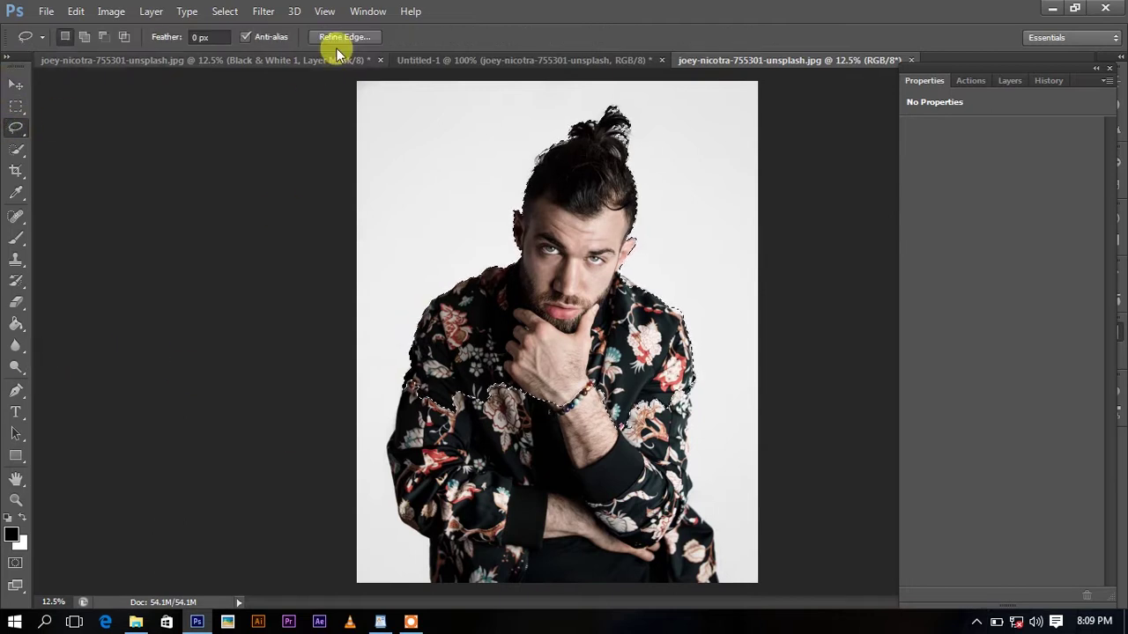
left_click(340, 39)
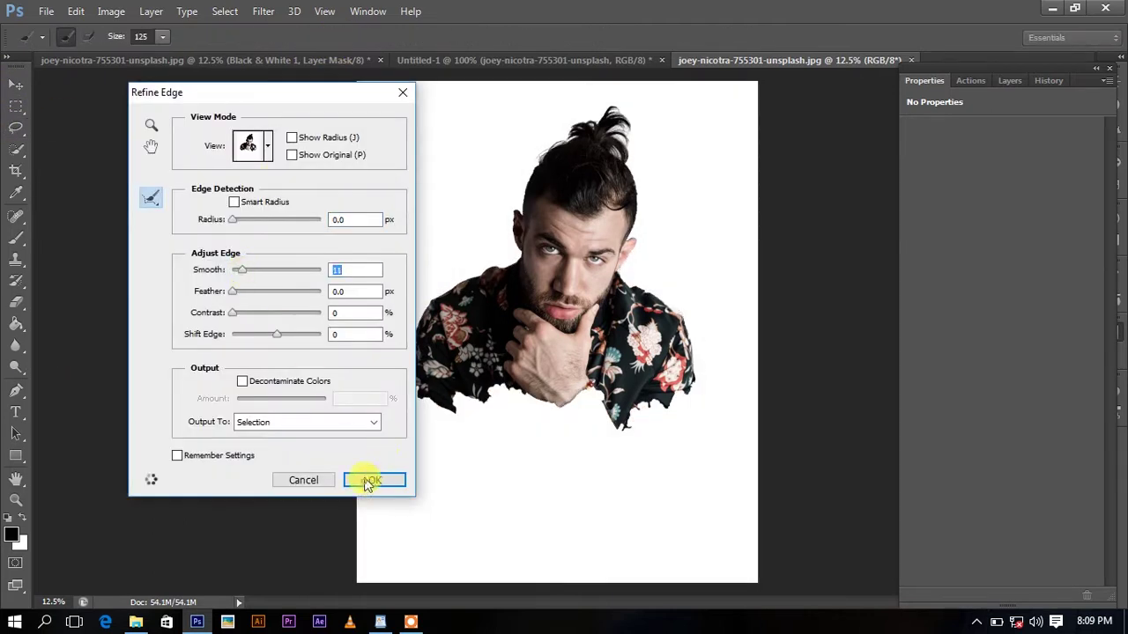
left_click(368, 481)
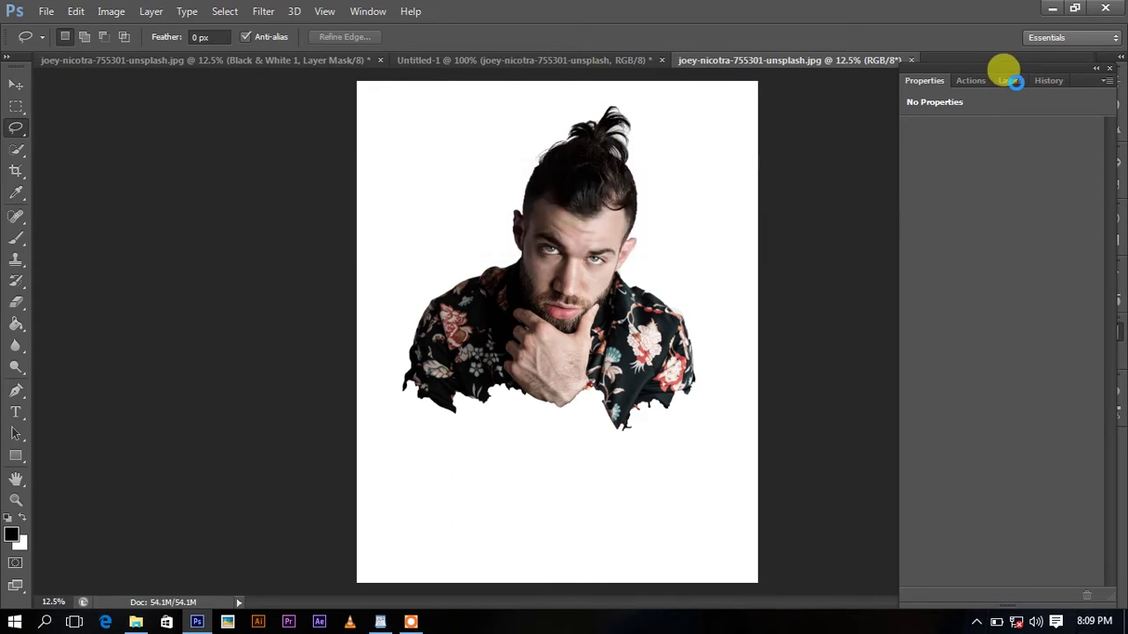
Copy the selected man onto a new layer and hide the Background
left_click(1009, 80)
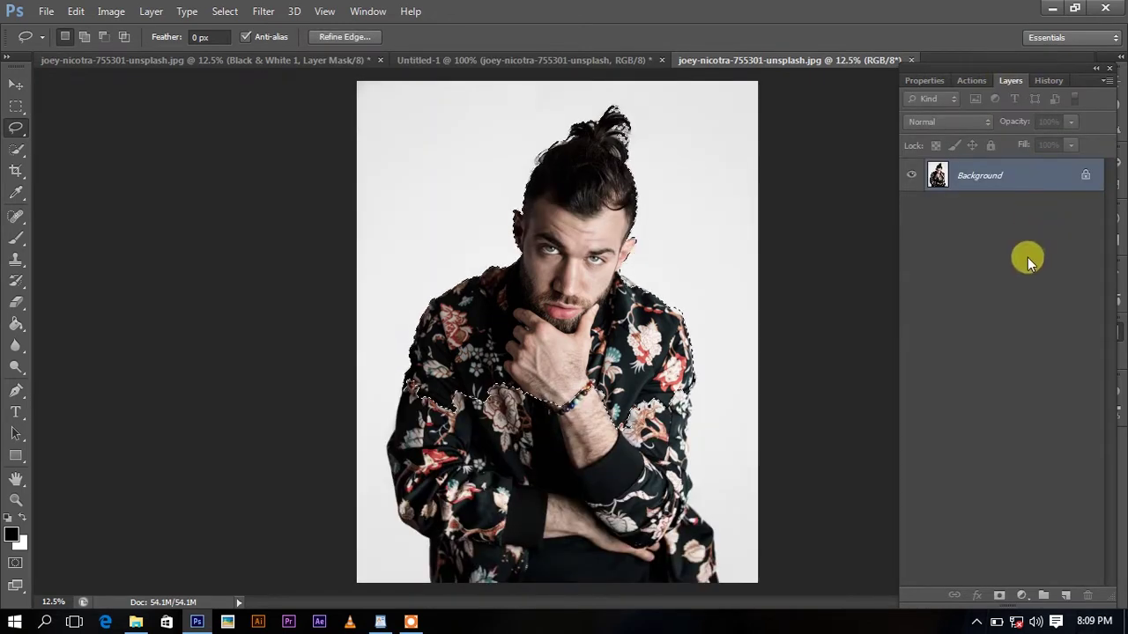
key("ctrl+j")
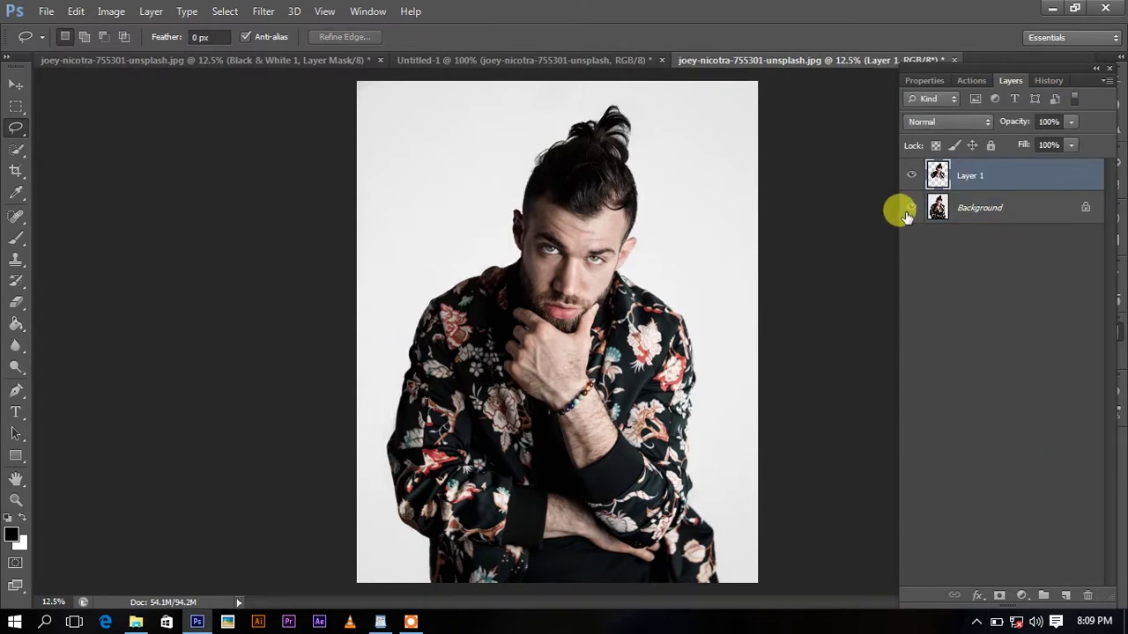
left_click(910, 208)
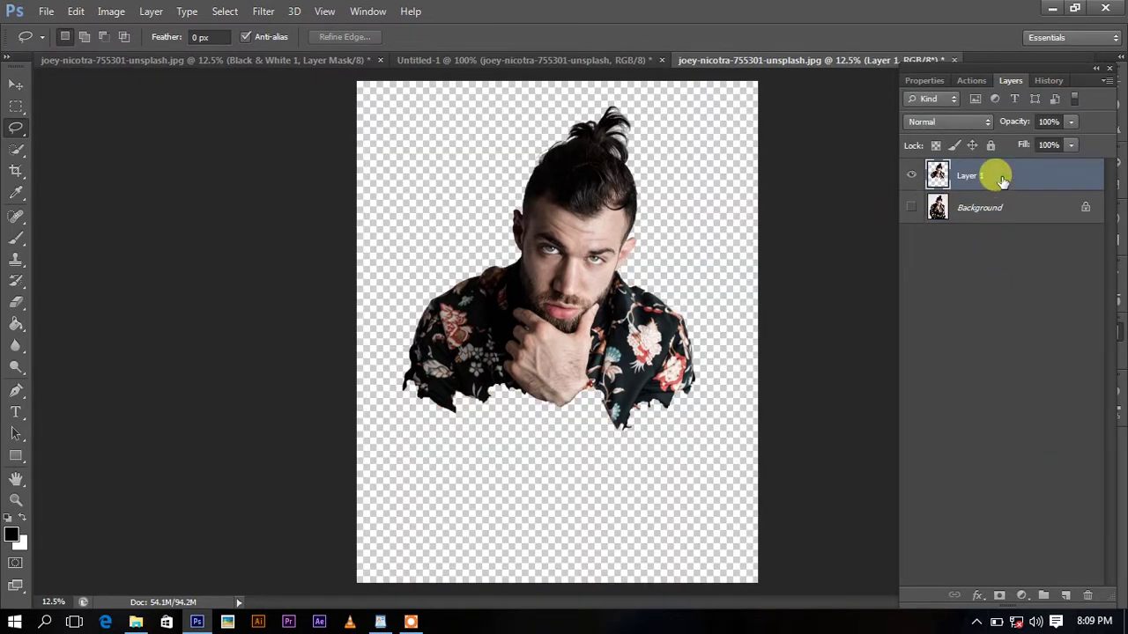
Add a black Solid Color fill layer beneath the cut-out man's layer
left_click(1022, 596)
left_click(1012, 238)
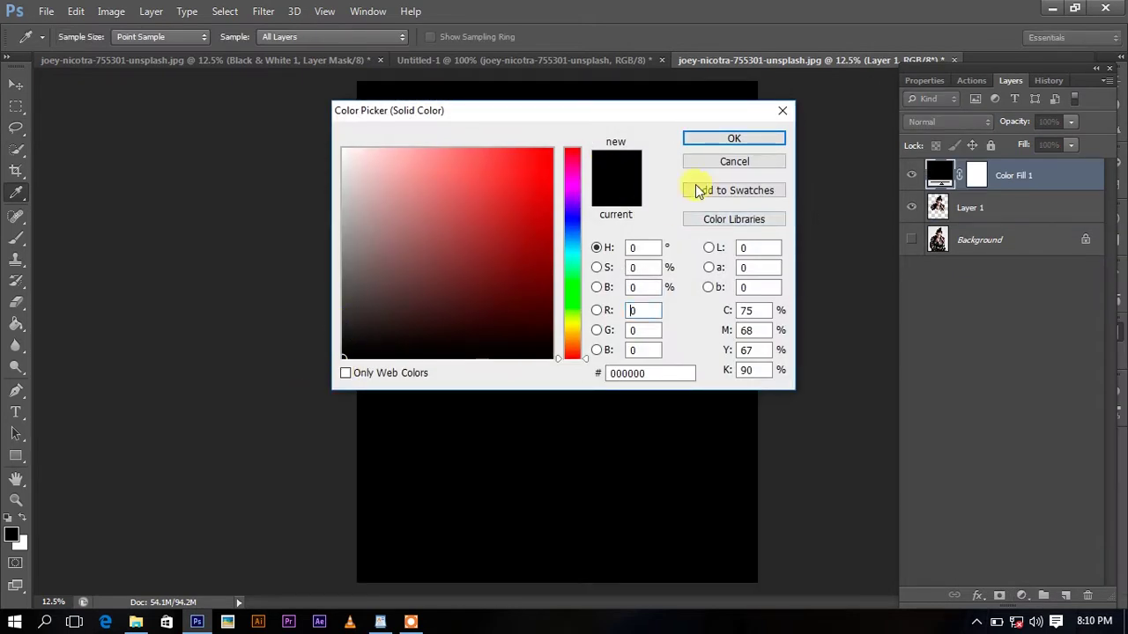
left_click(721, 139)
mouse_move(1007, 206)
left_mouse_down()
mouse_move(1025, 177)
mouse_move(1008, 173)
left_mouse_up()
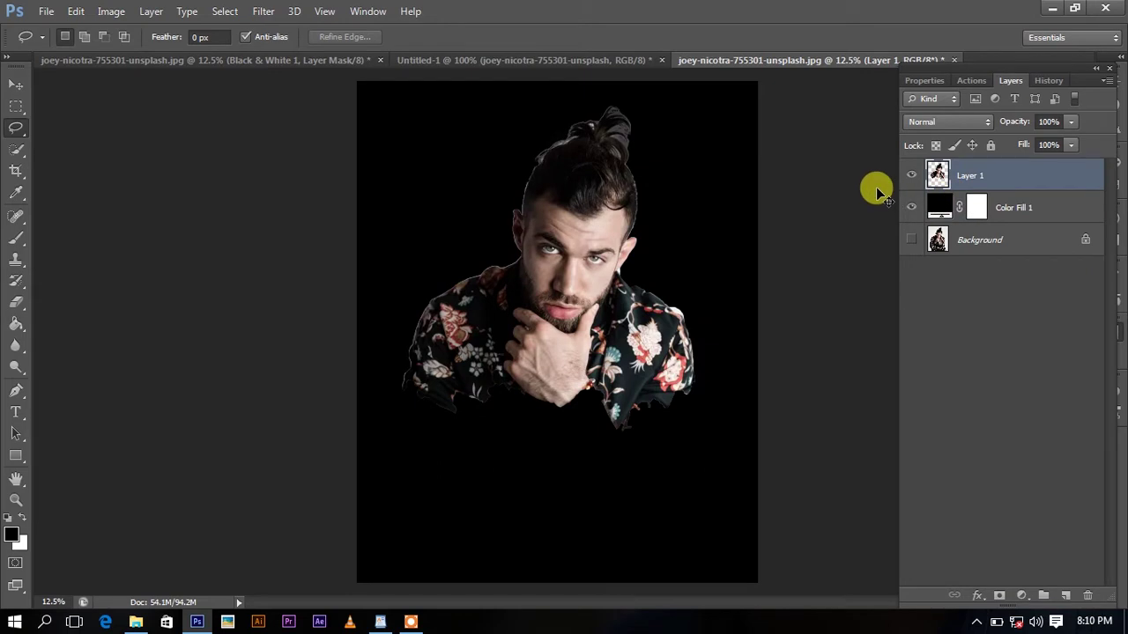
key("ctrl+t")
Enlarge the man to about 278% so his face fills the frame, then commit
left_click_drag(695, 431, 738, 480)
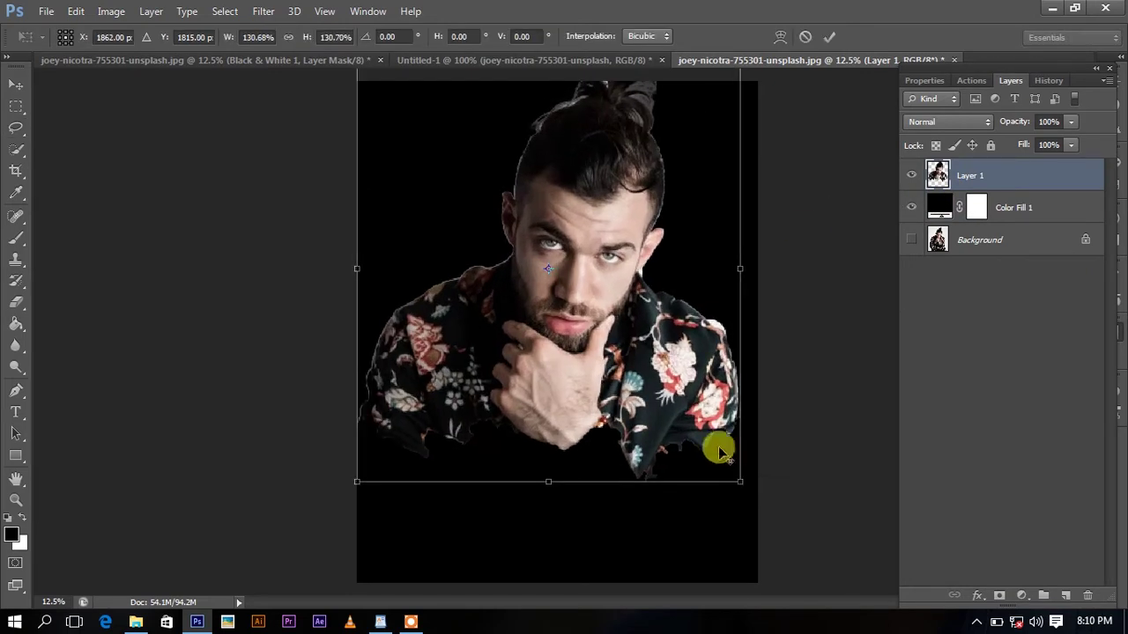
mouse_move(670, 401)
left_mouse_down()
mouse_move(668, 466)
mouse_move(762, 602)
mouse_move(642, 433)
mouse_move(699, 488)
mouse_move(749, 564)
mouse_move(731, 549)
left_mouse_up()
key("ctrl+minus")
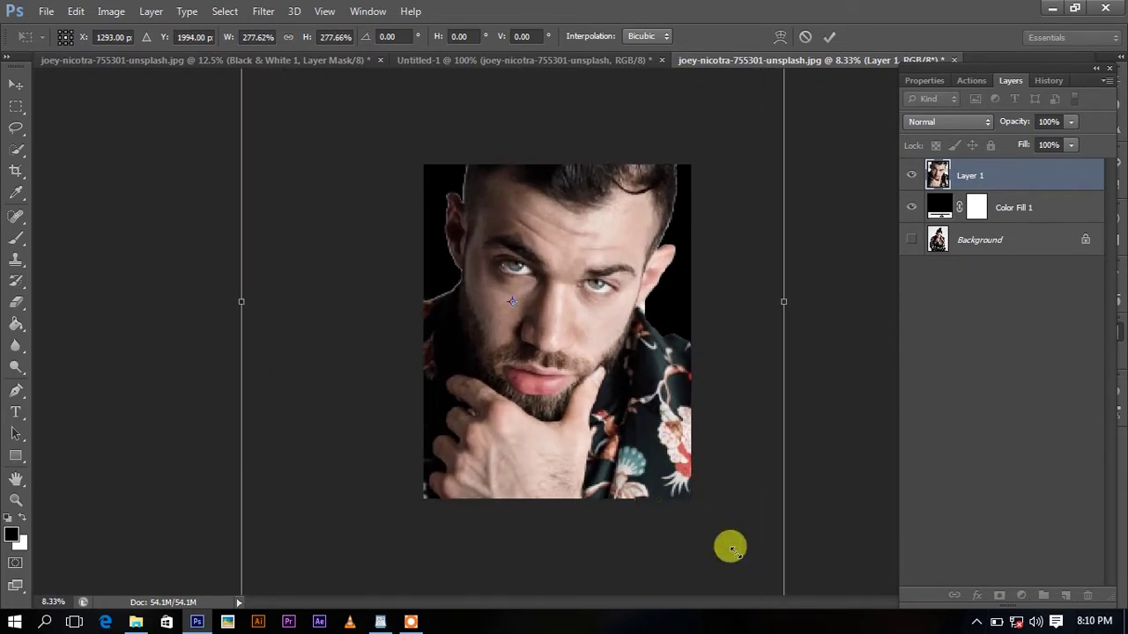
left_click_drag(672, 514, 678, 500)
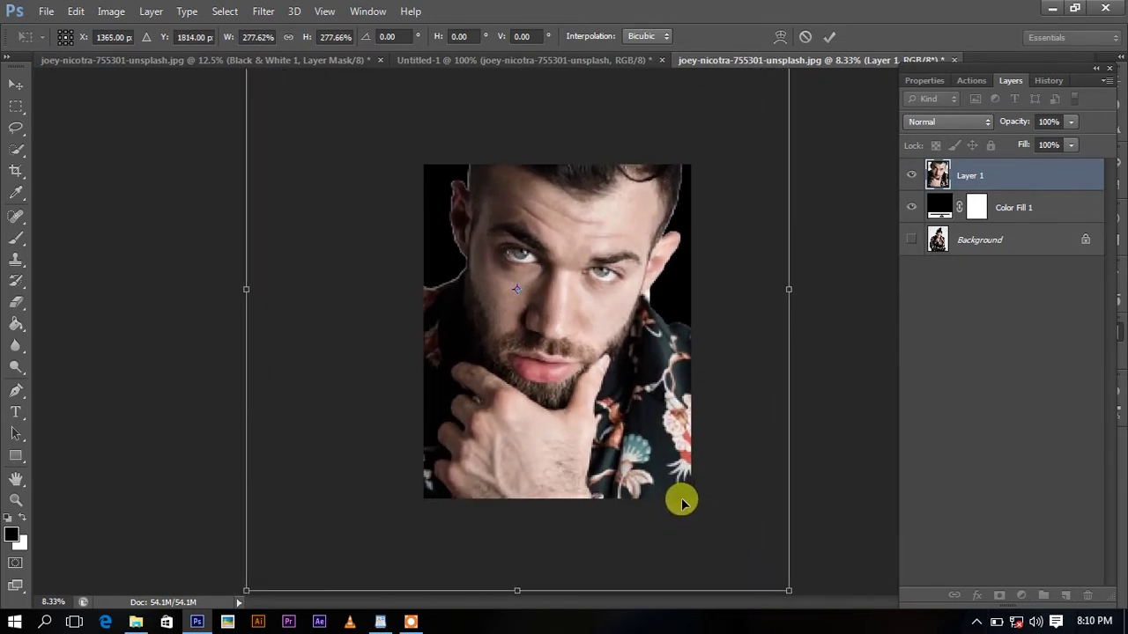
key("l")
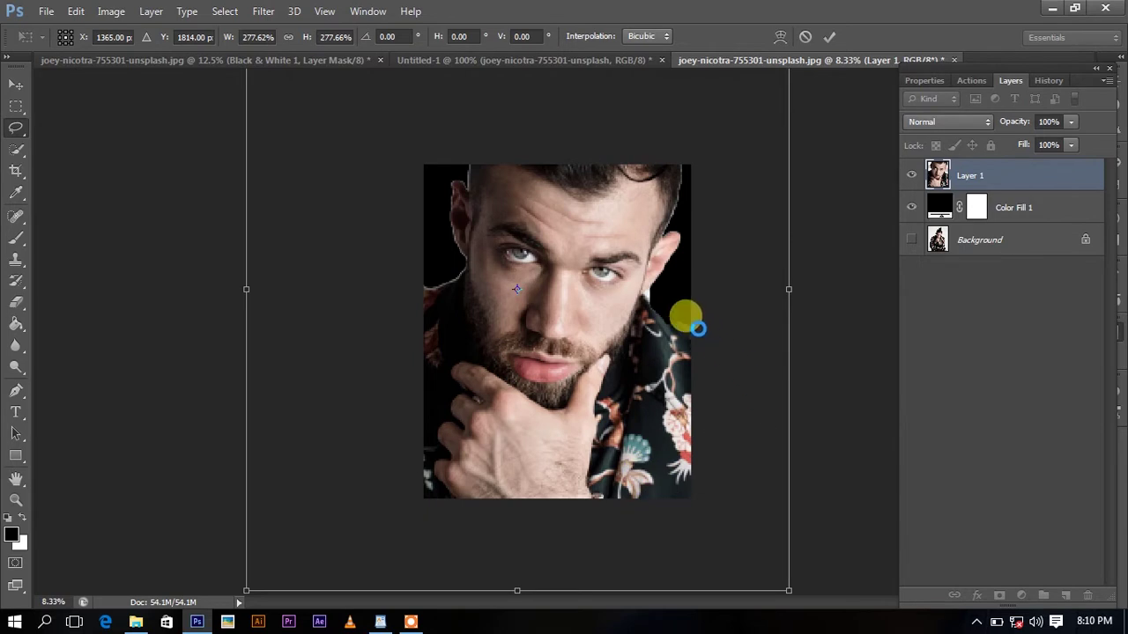
key("Return")
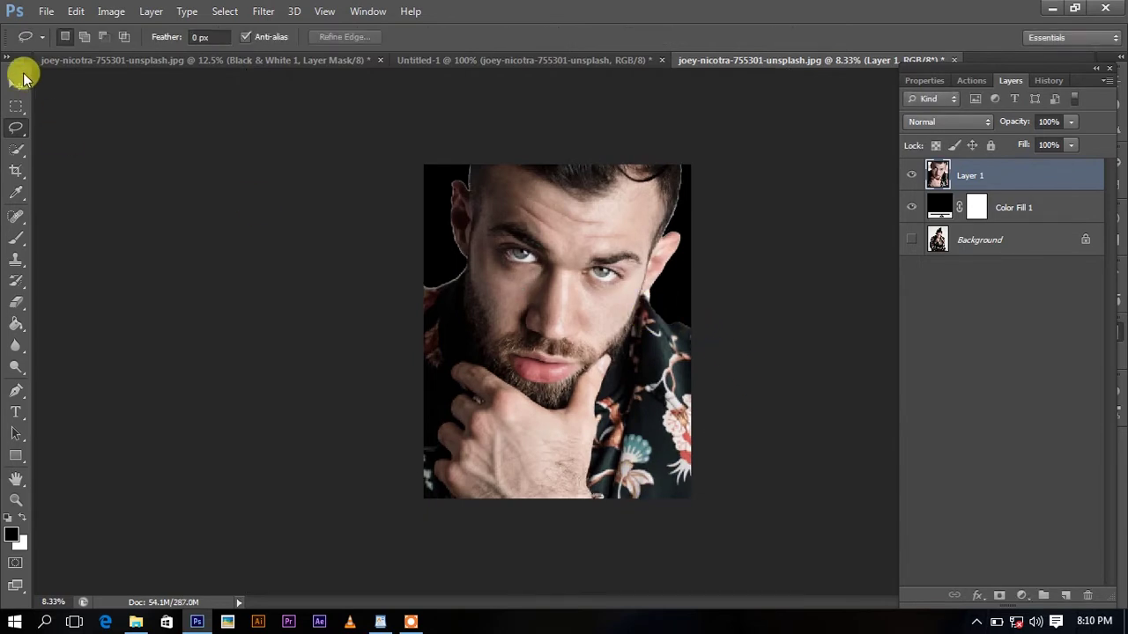
left_click(16, 83)
key("ctrl+plus")
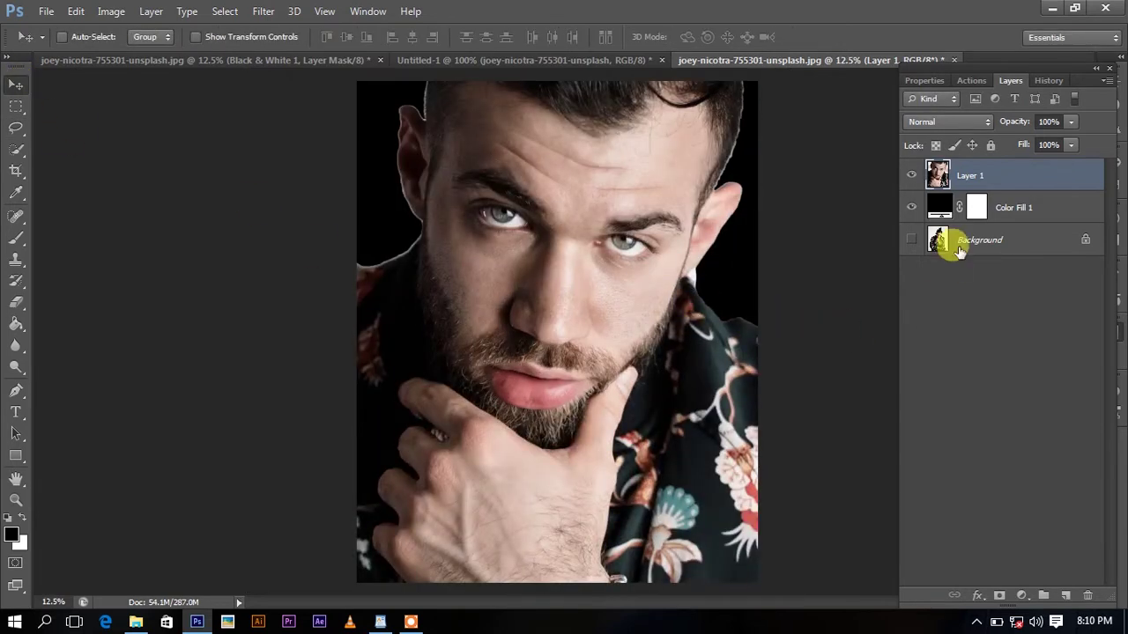
Add an empty layer above the man and fetch the quote from WordPad
left_click(1065, 596)
left_click(380, 621)
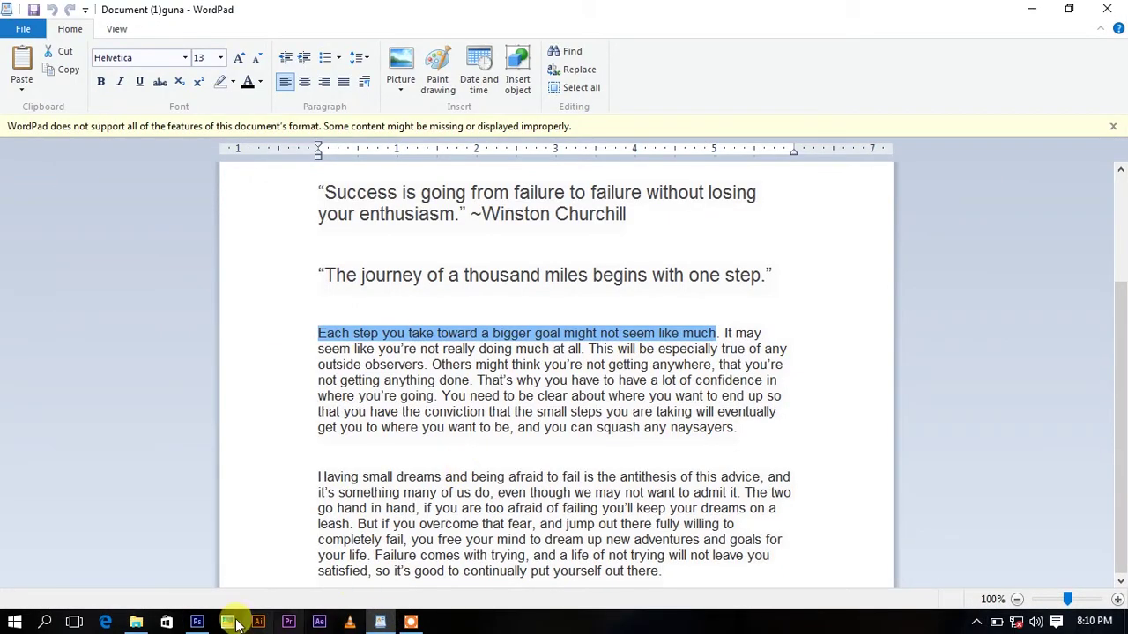
left_click(196, 621)
Paste the quote as text beside the face and set it to 90 pt
left_click(15, 414)
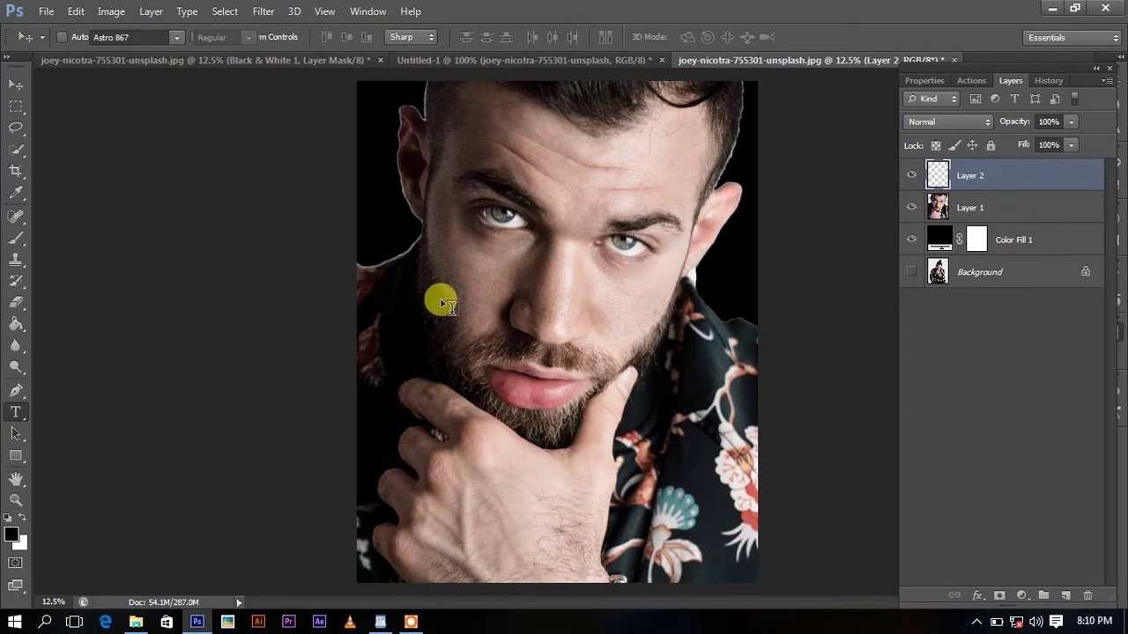
left_click(439, 288)
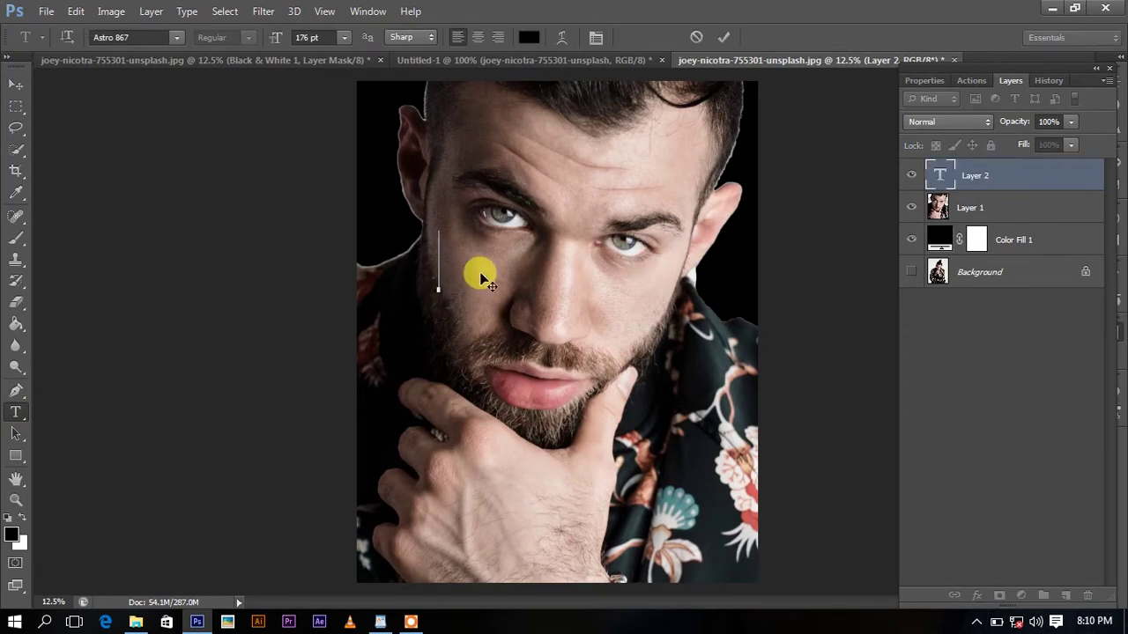
key("ctrl+v")
key("ctrl+a")
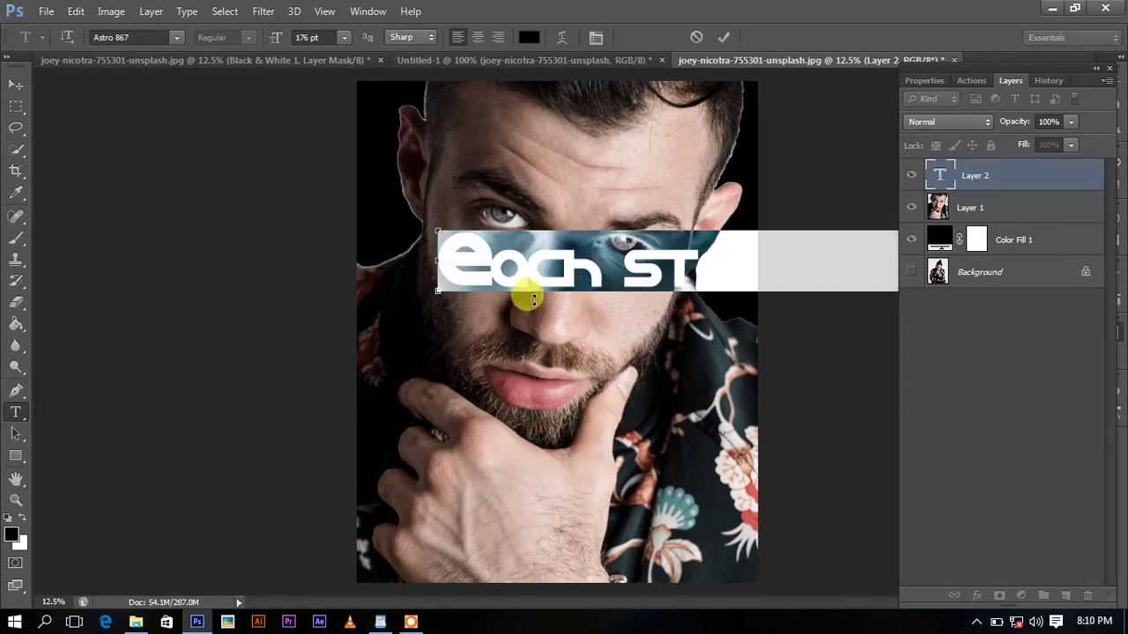
left_click(367, 11)
left_click(390, 184)
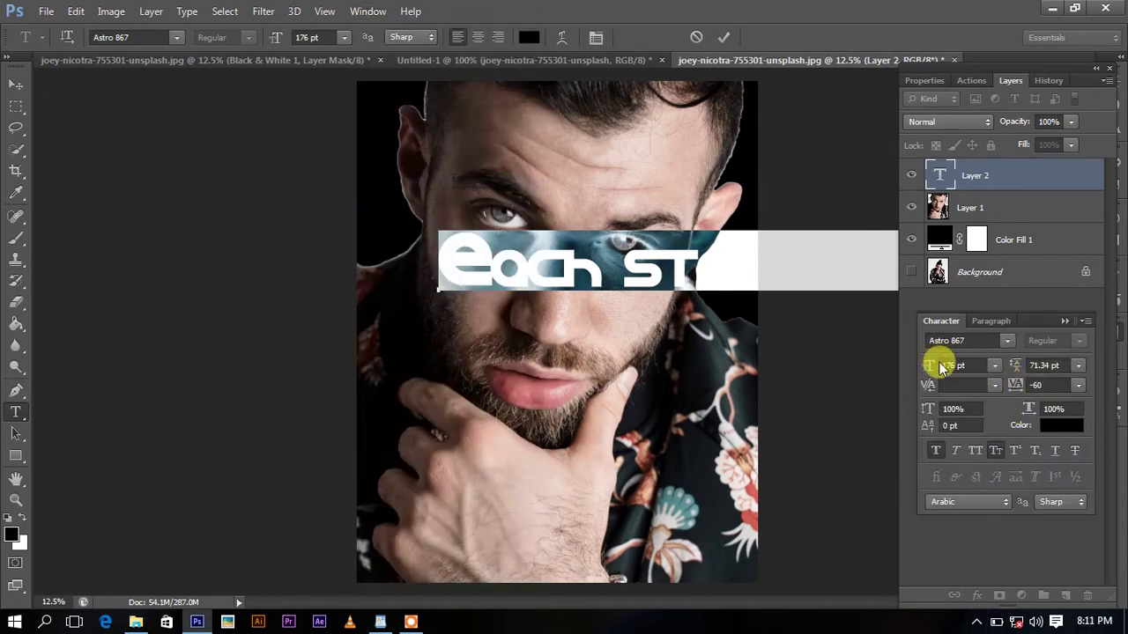
left_click_drag(927, 367, 854, 368)
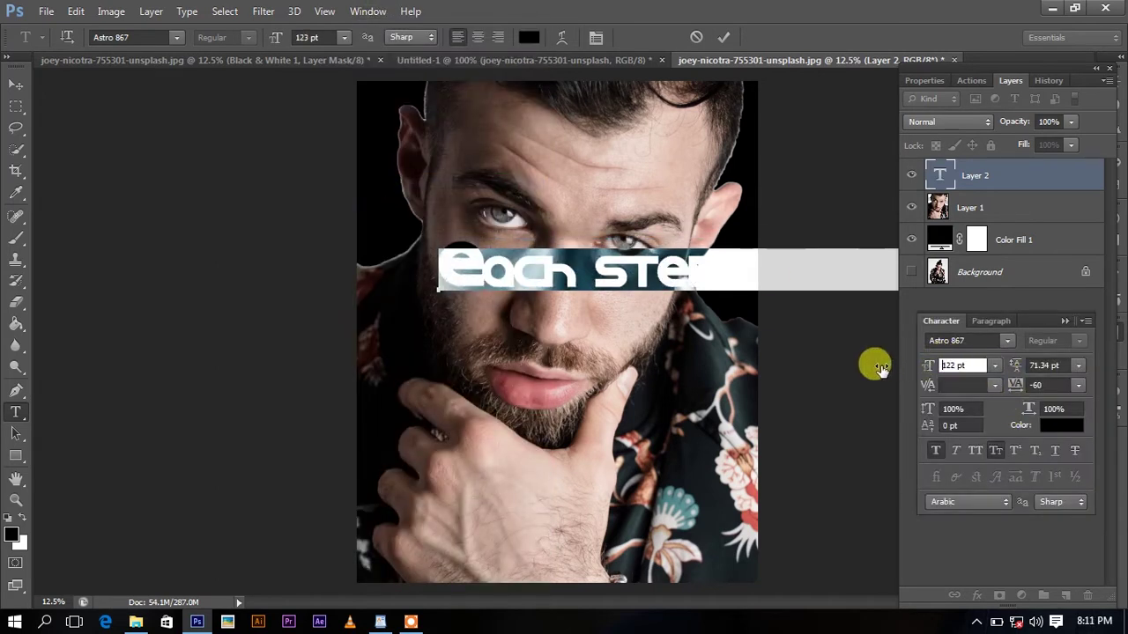
Stack the quote: Each / step / you / take / toward a / bigger / goal / might / seem / like much
left_click(524, 277)
key("Return")
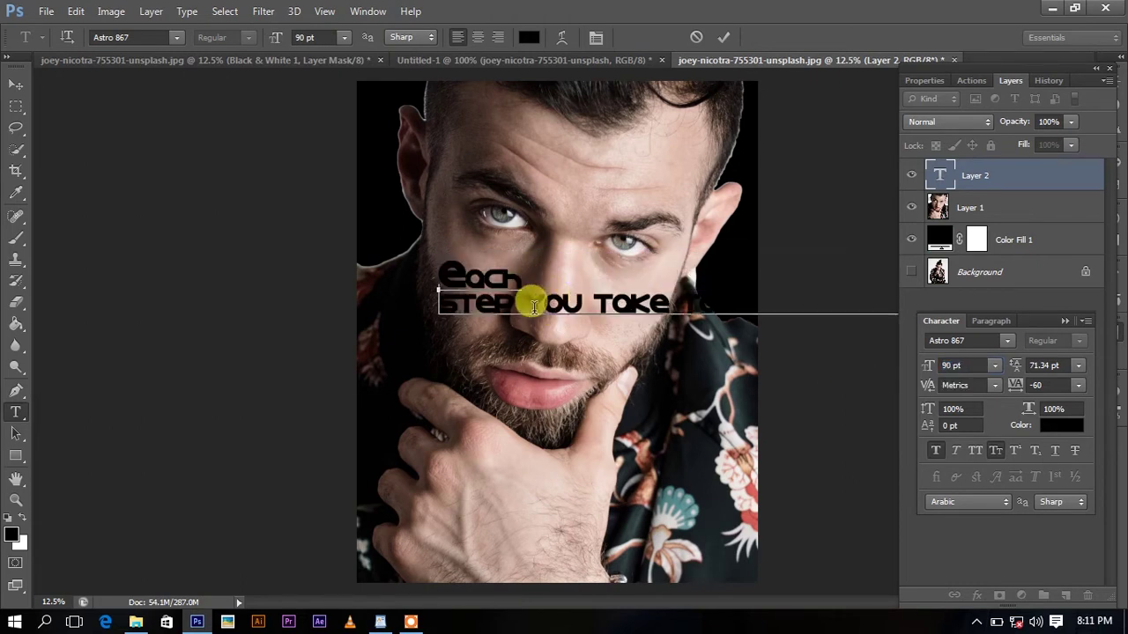
key("Return")
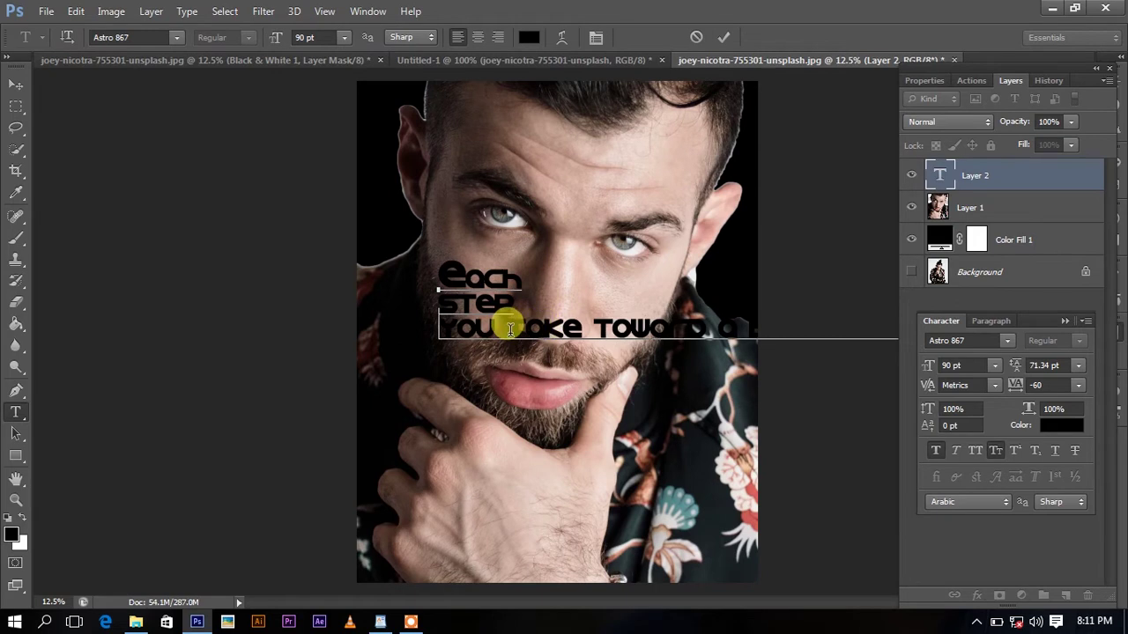
key("Return")
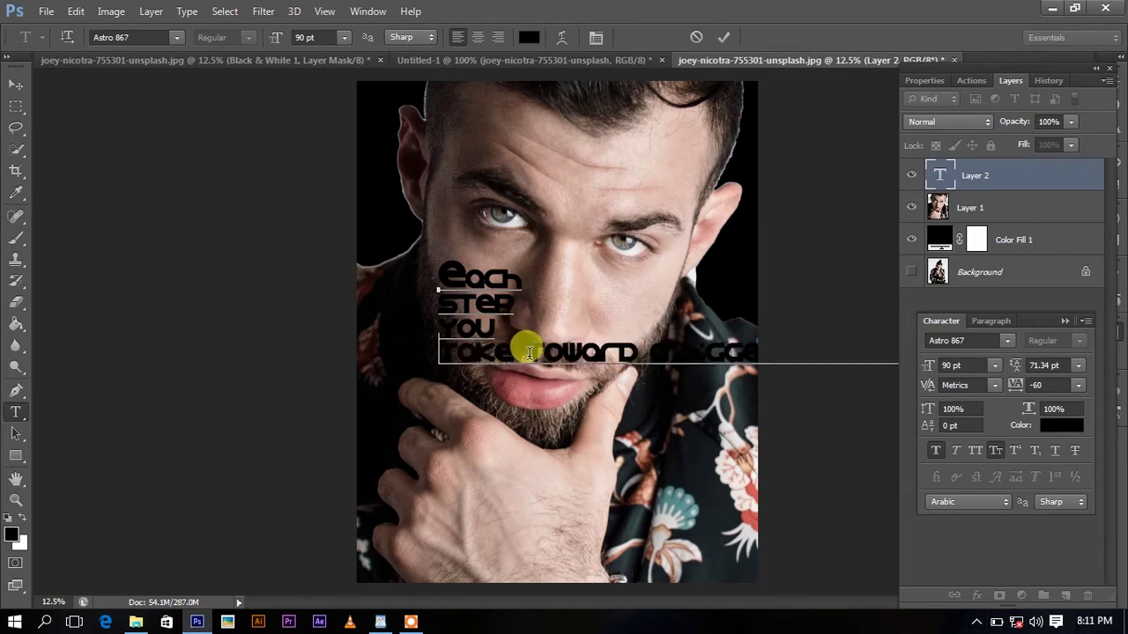
key("Return")
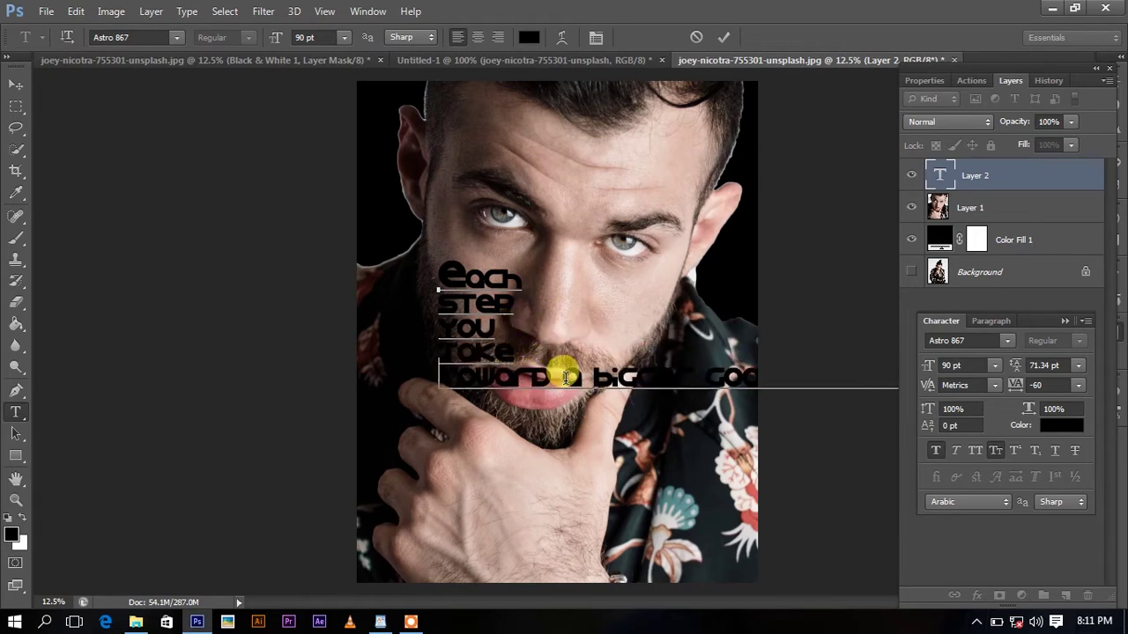
key("Return")
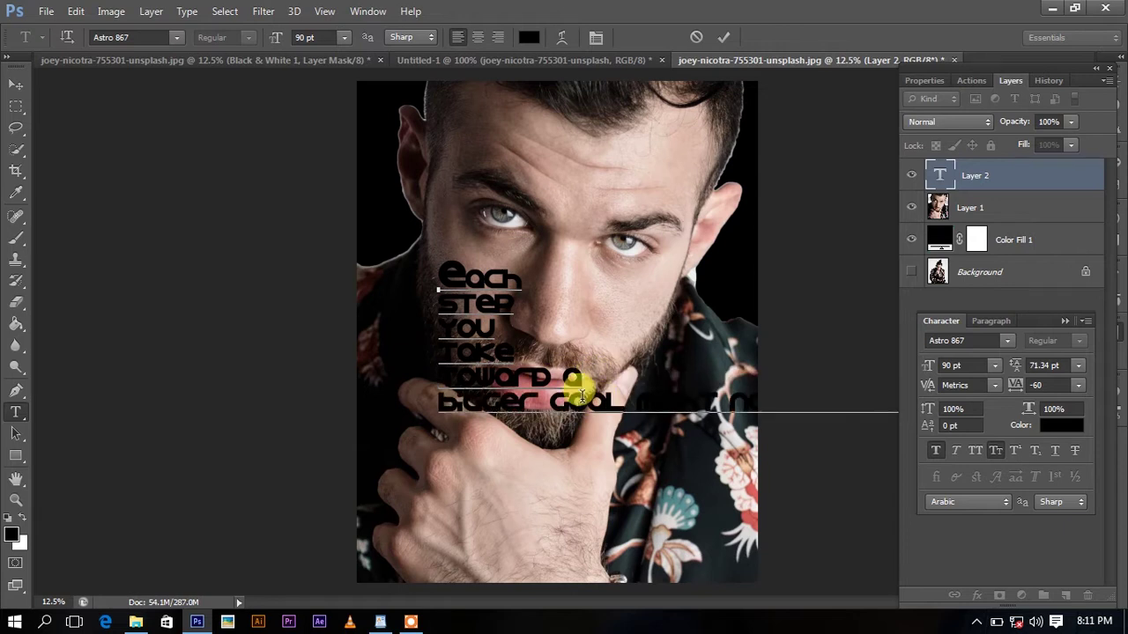
key("Return")
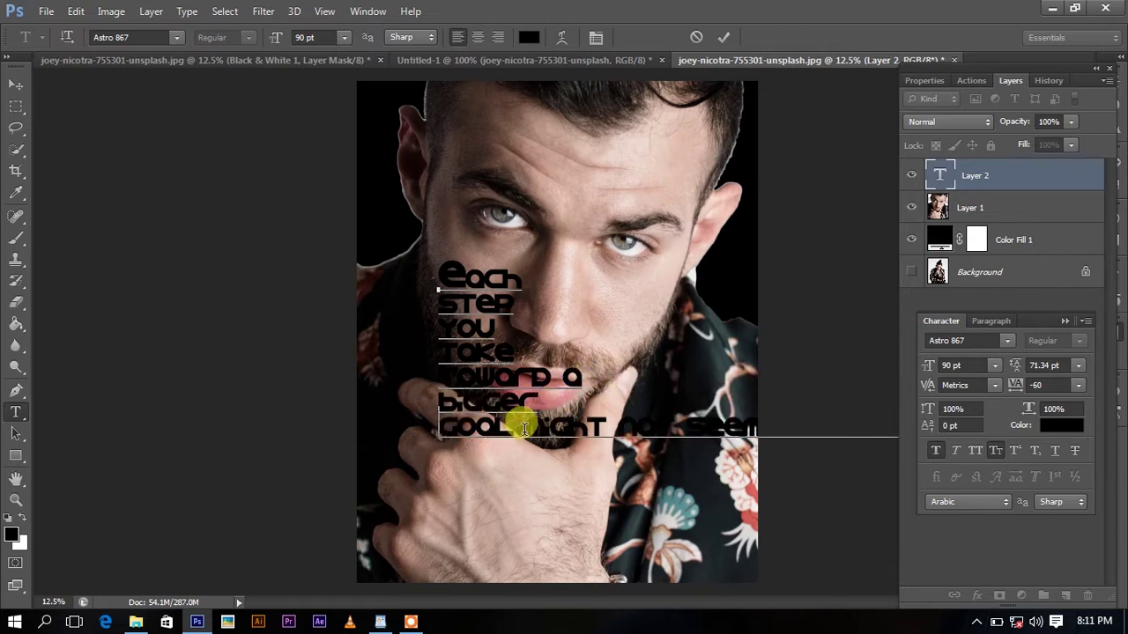
key("Return")
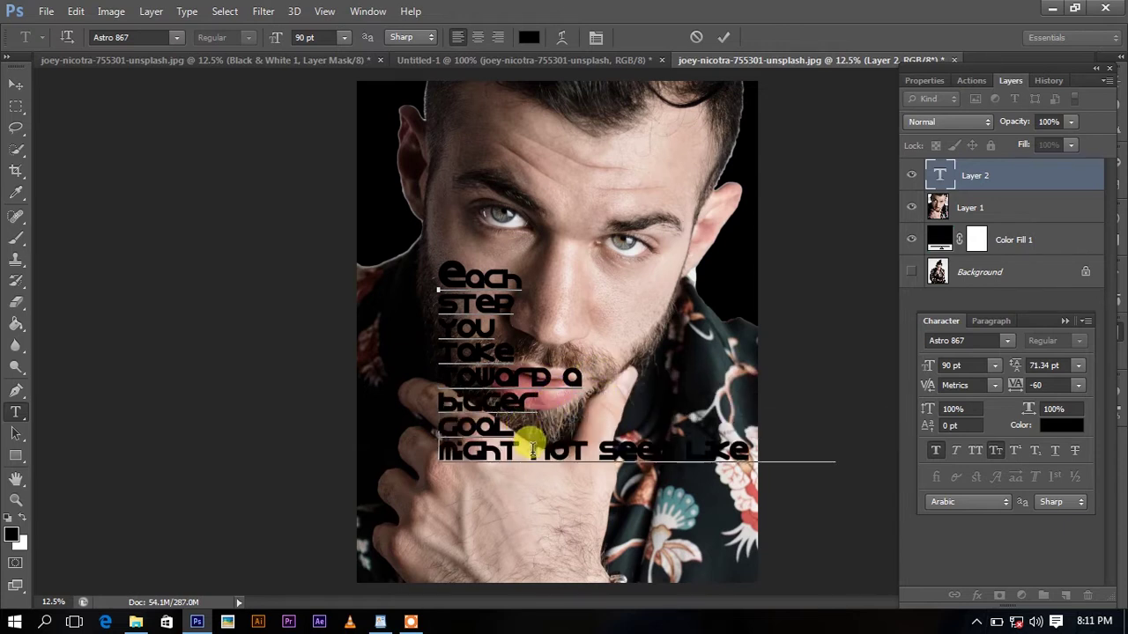
key("Return")
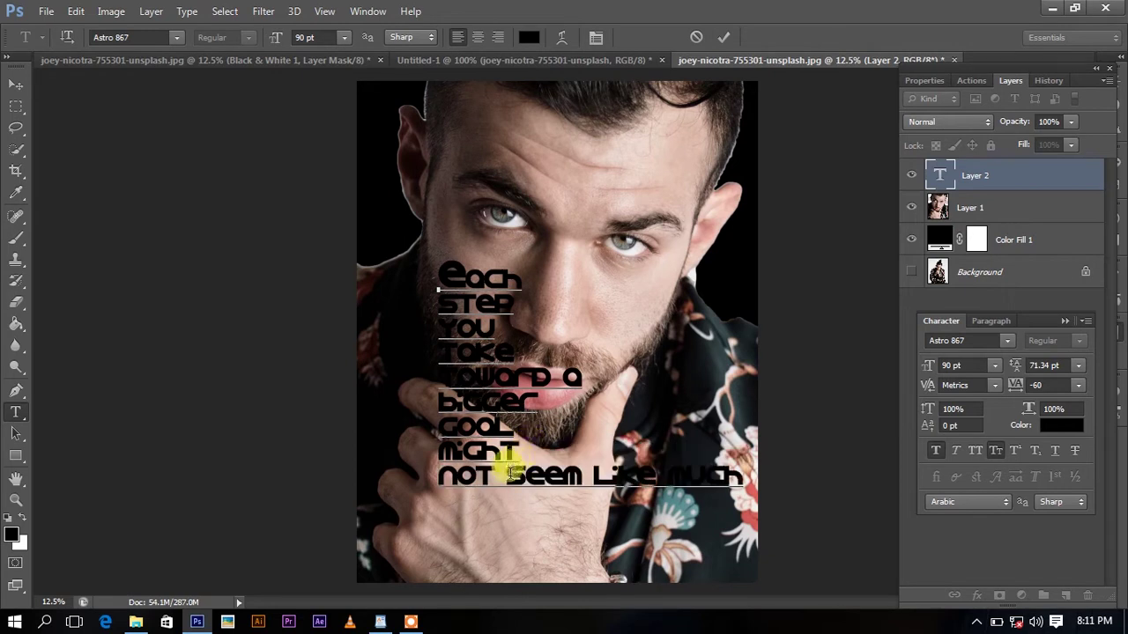
mouse_move(537, 477)
left_mouse_down()
mouse_move(642, 466)
mouse_move(570, 490)
left_mouse_up()
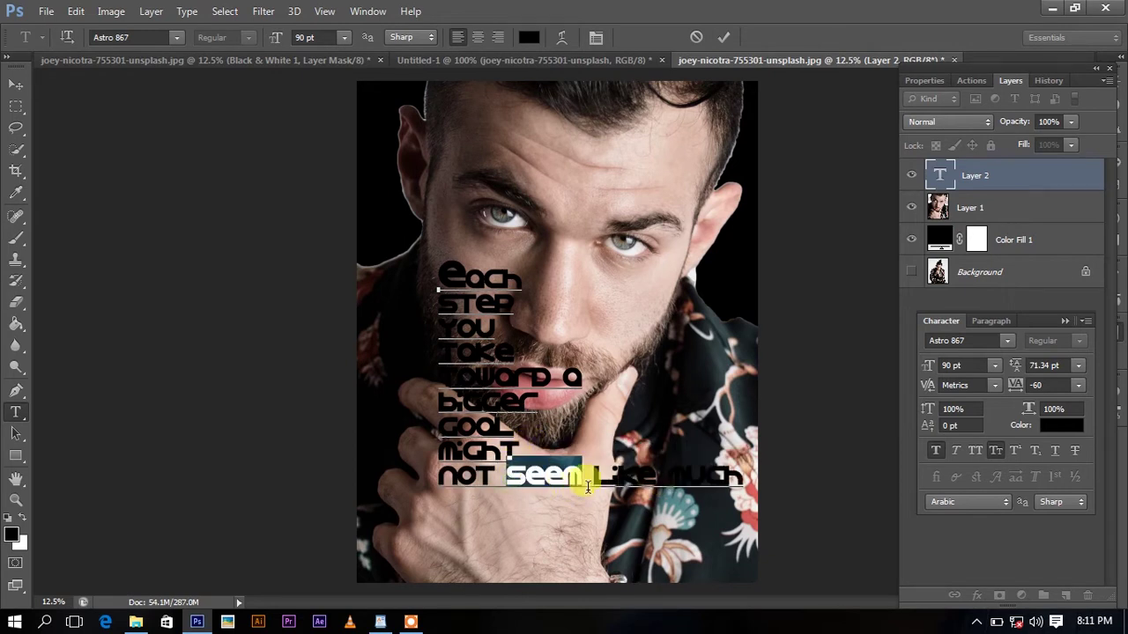
left_click(593, 476)
key("Return")
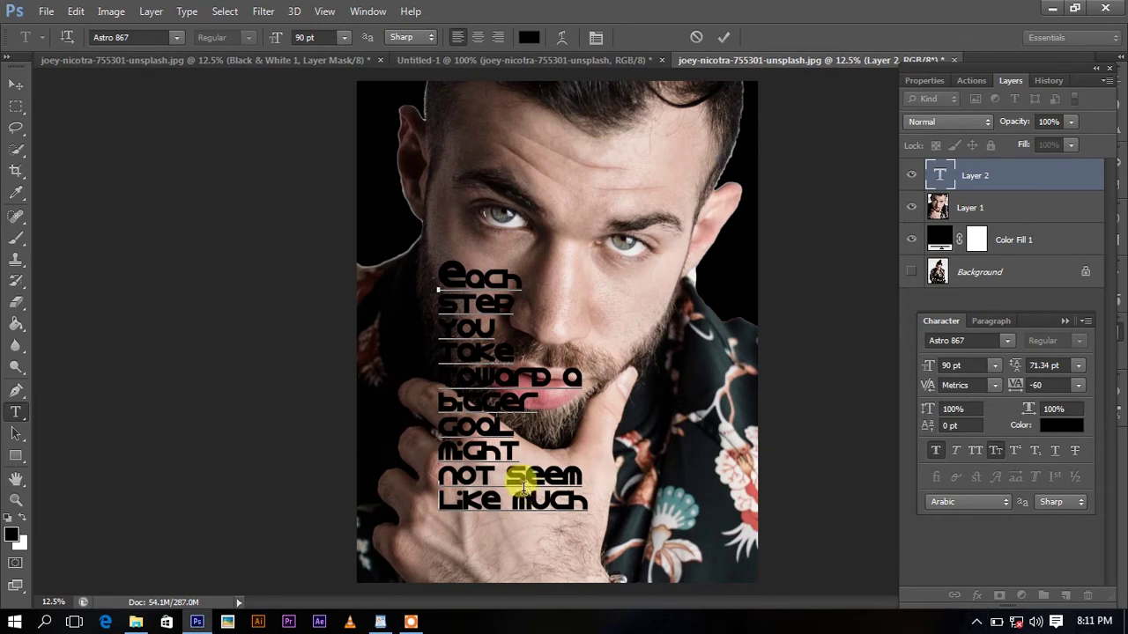
Set the whole quote in all caps at 105 pt
key("ctrl+a")
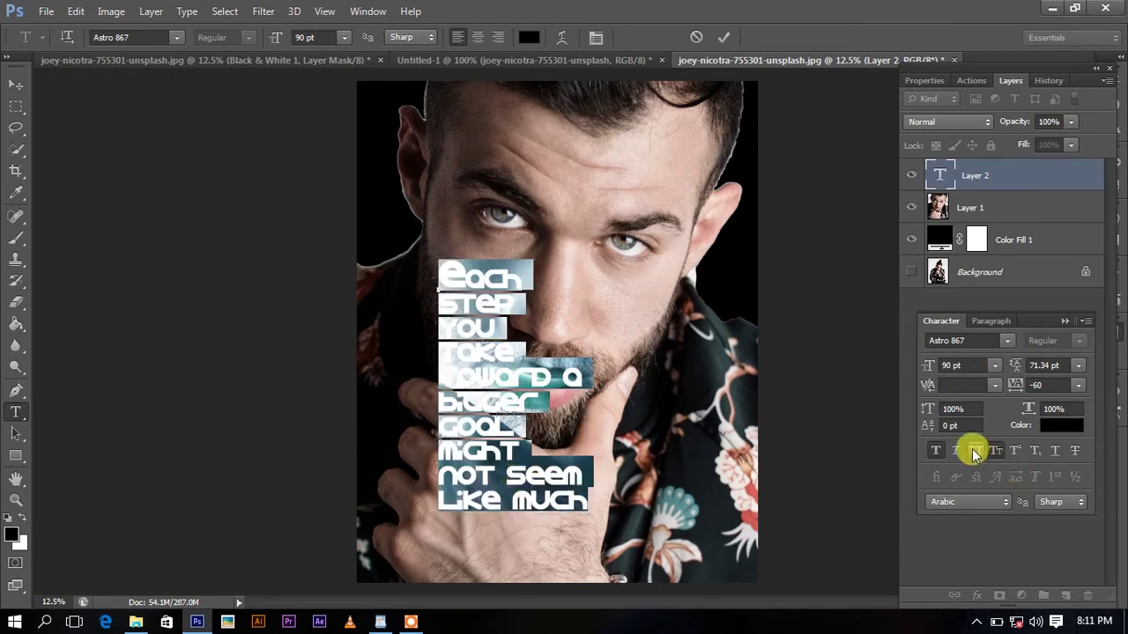
left_click(975, 452)
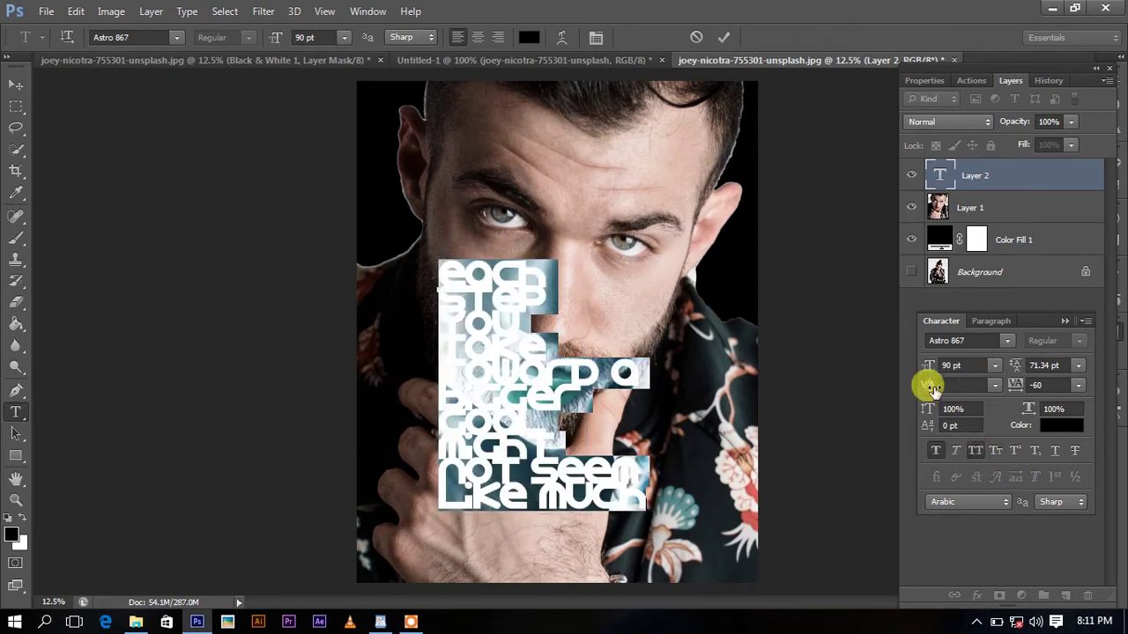
type("96")
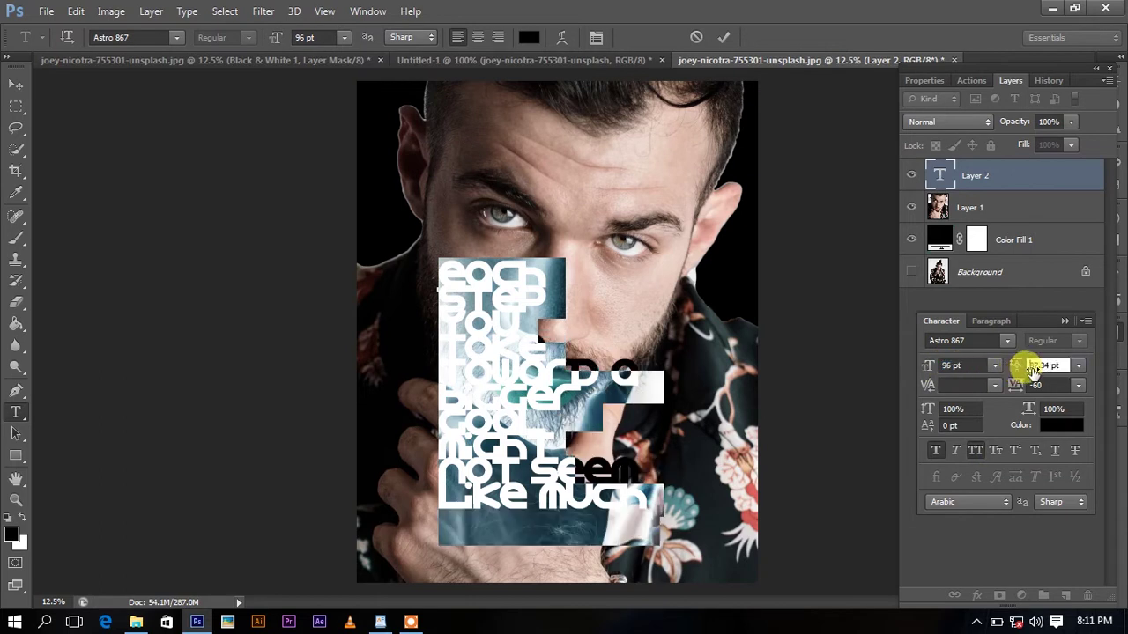
key("Tab")
left_click_drag(929, 368, 937, 369)
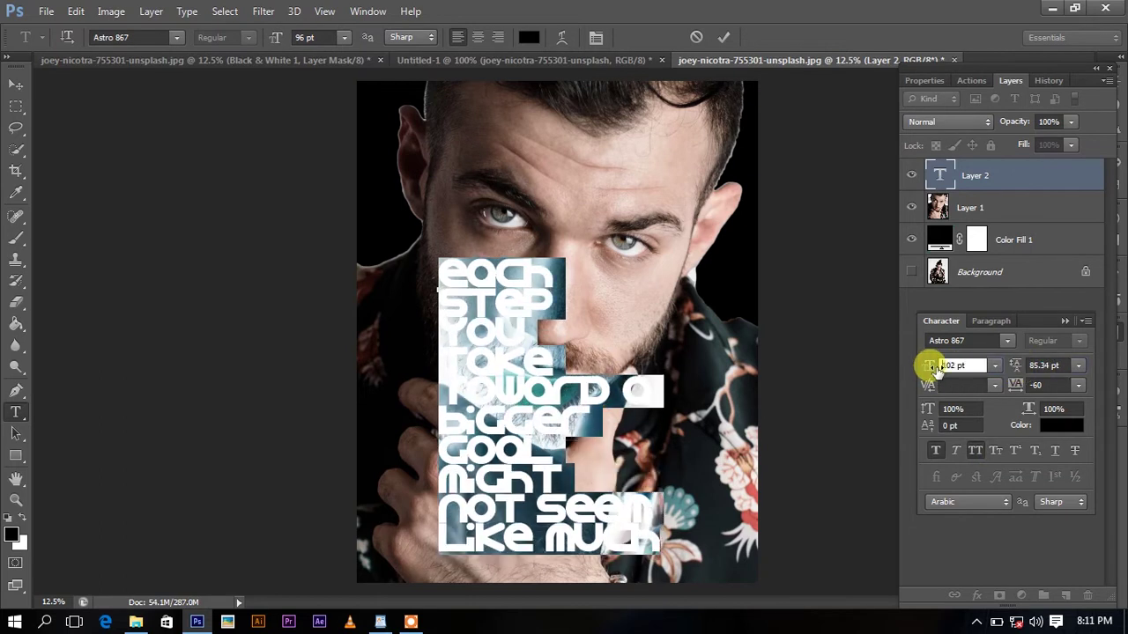
Browse the font list and check the black-and-white reference portrait before returning
left_click(176, 37)
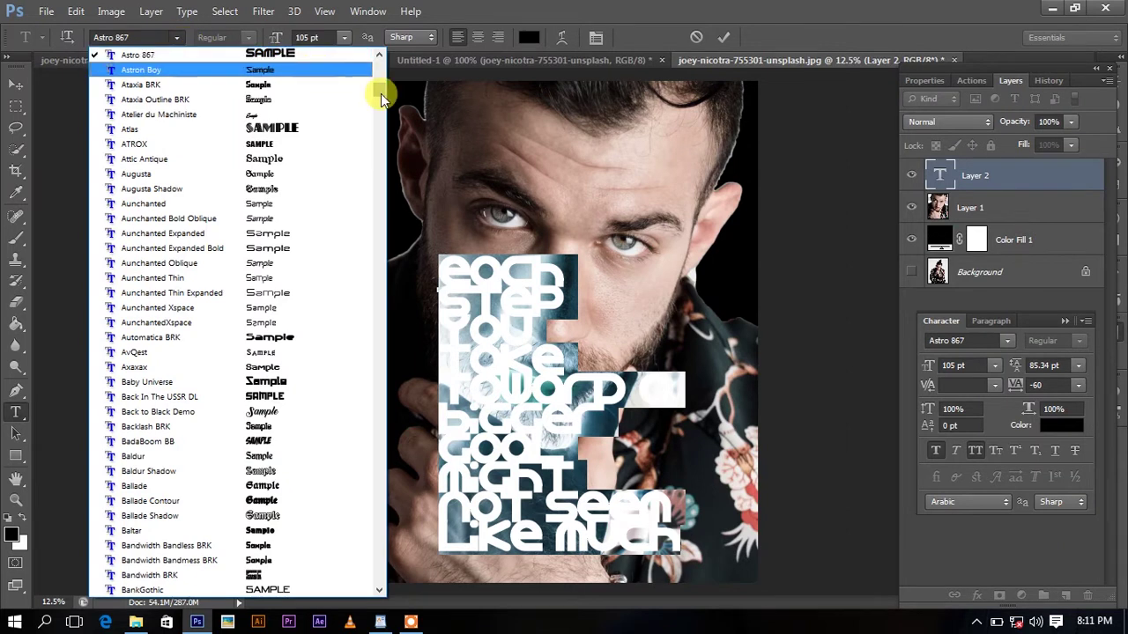
left_click(240, 60)
left_click(242, 63)
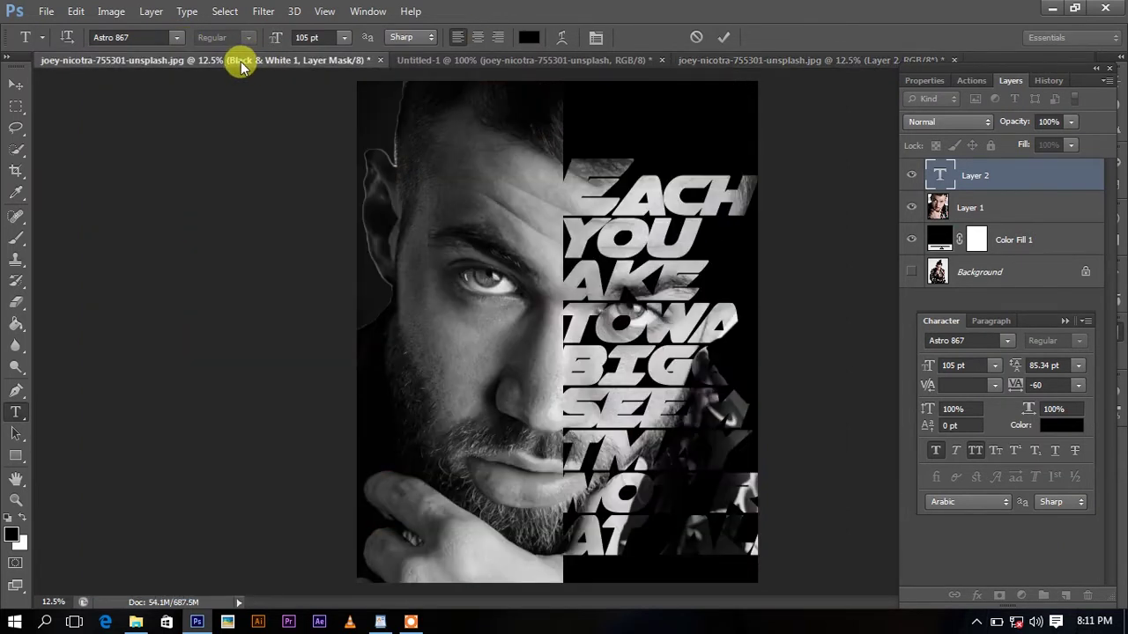
left_click(733, 59)
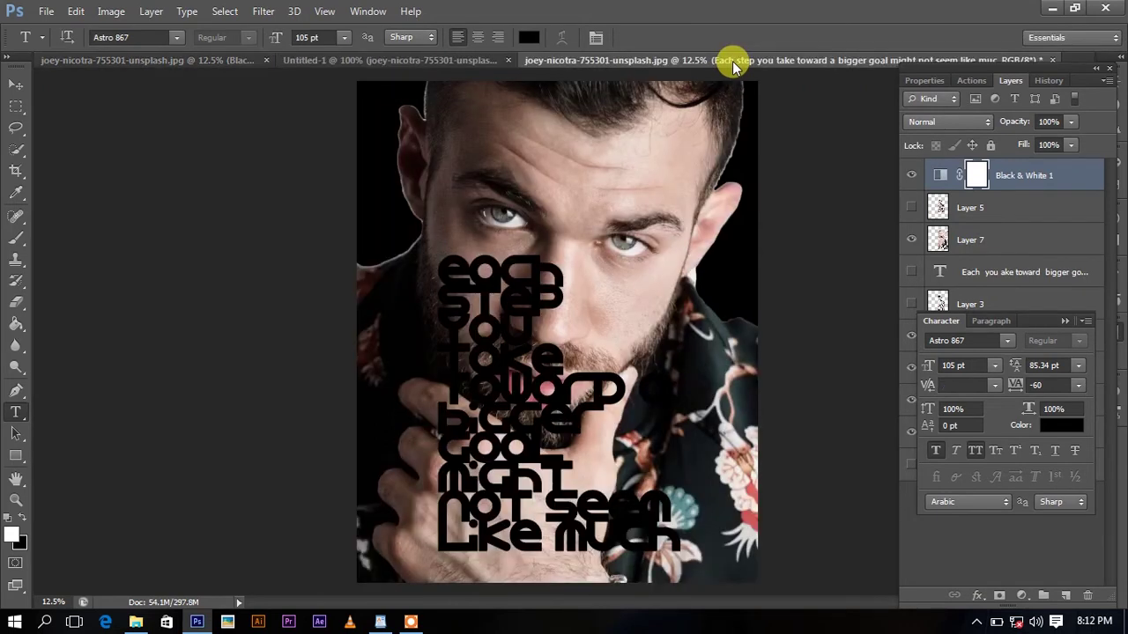
Reselect the quote, keep it all caps, and move the block up and right
left_click_drag(441, 259, 749, 617)
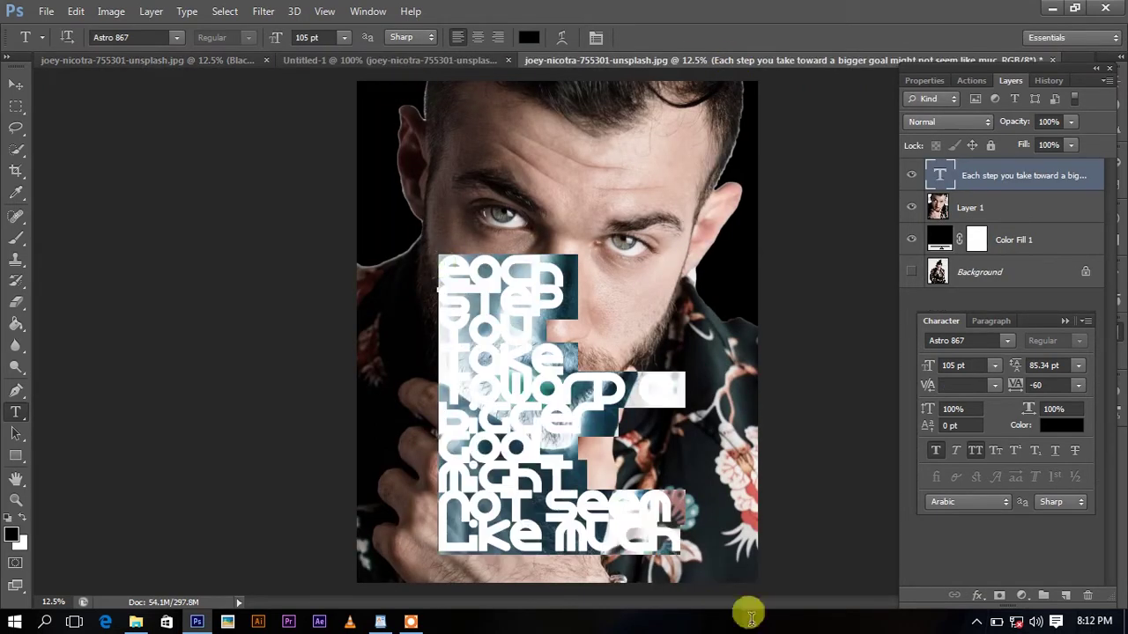
left_click(993, 452)
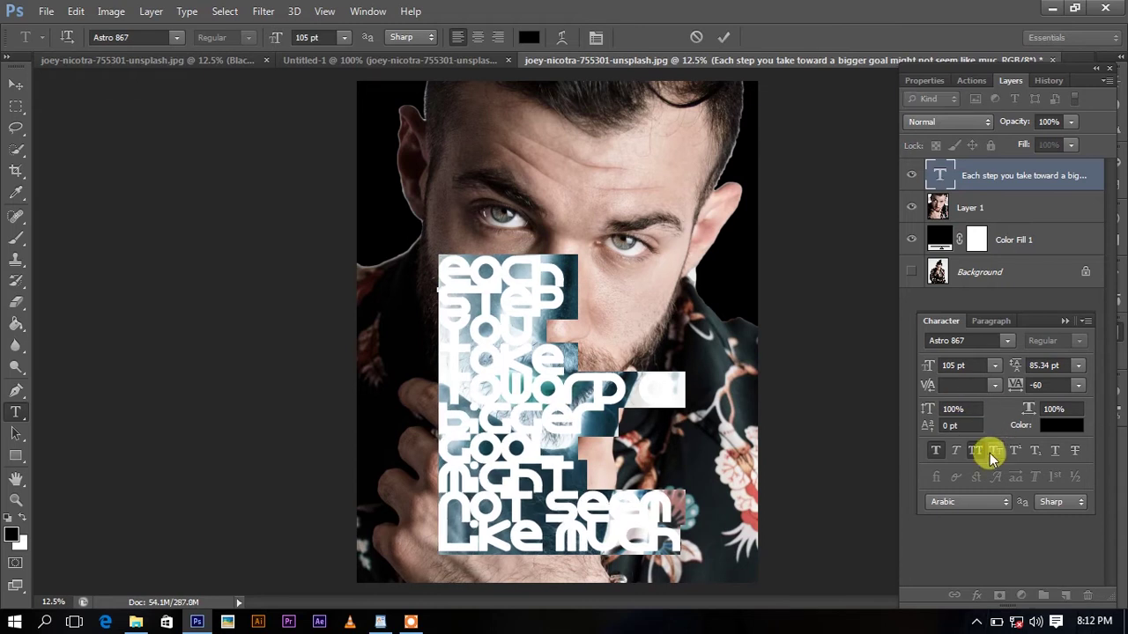
left_click(974, 452)
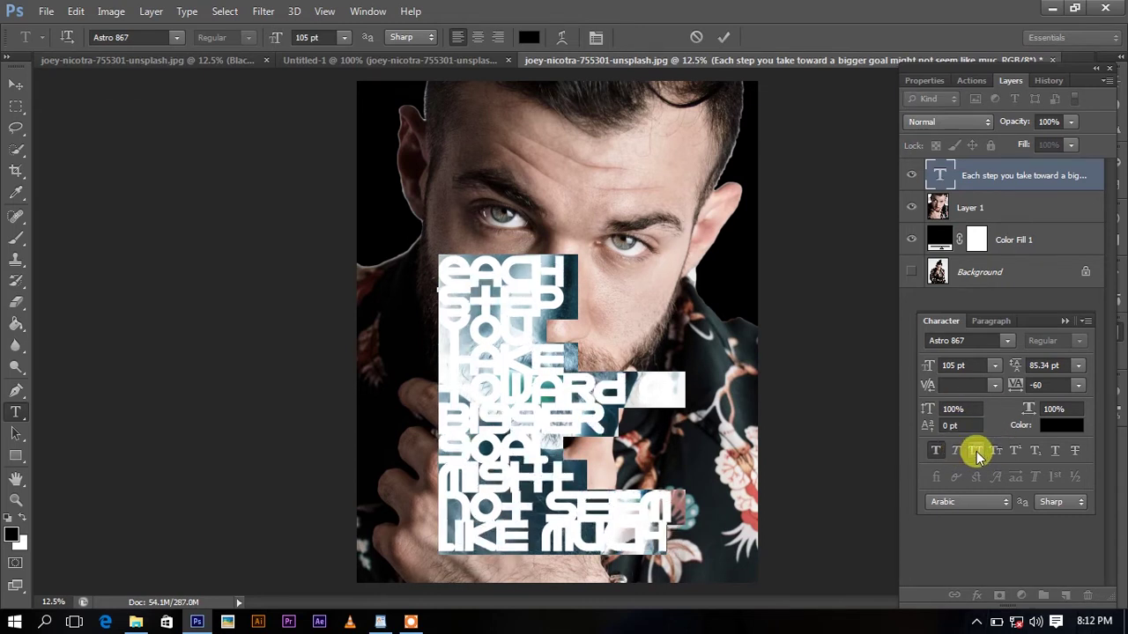
left_click_drag(1013, 366, 1014, 367)
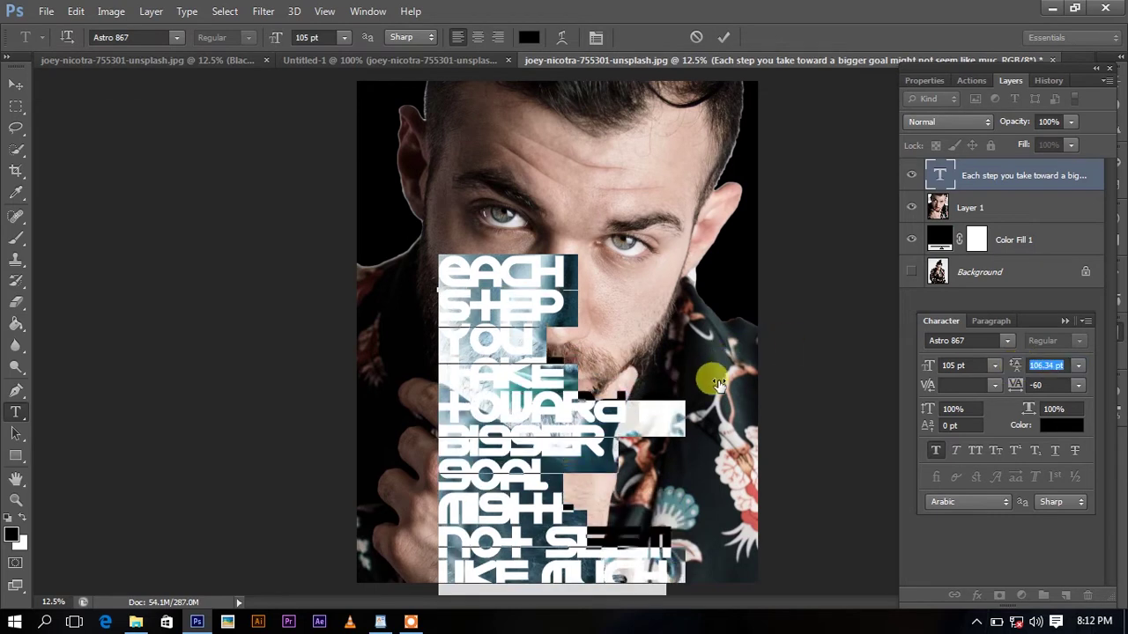
left_click_drag(727, 434, 764, 318)
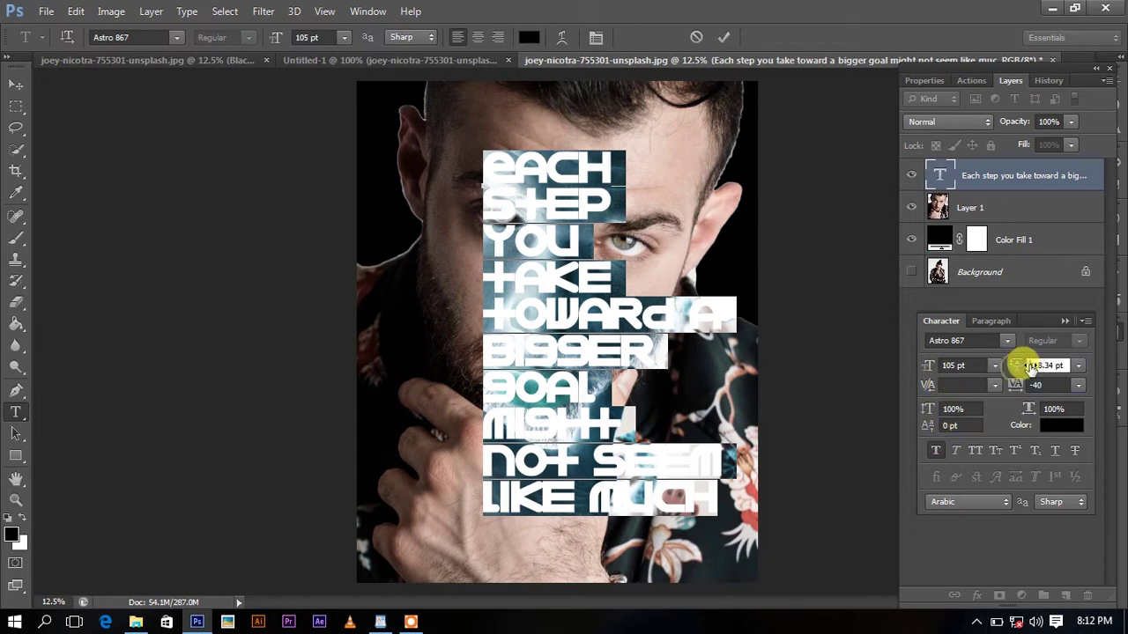
Try larger quote sizes, from 139 to 180 pt, with wider leading
left_click_drag(1013, 365, 1020, 364)
left_click_drag(945, 370, 928, 366)
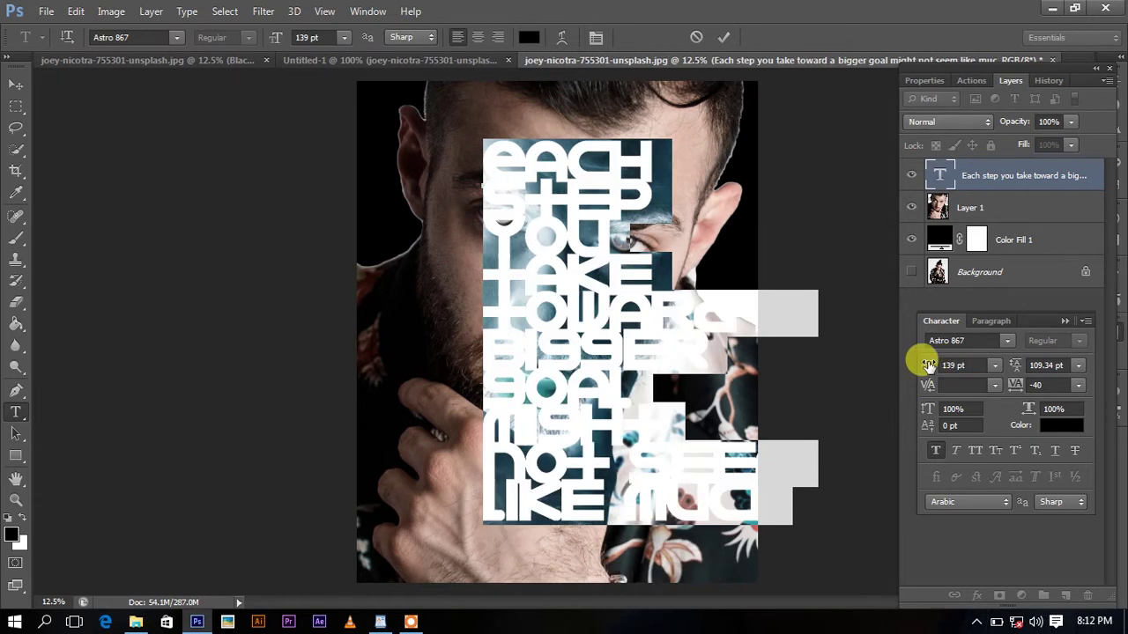
left_click_drag(928, 365, 962, 368)
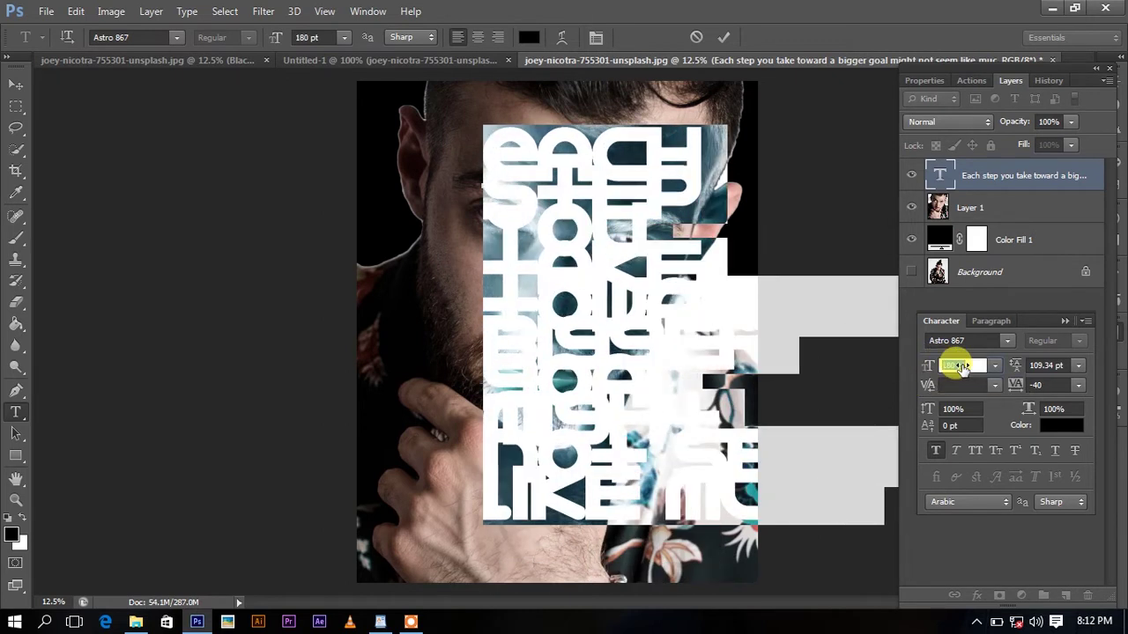
left_click_drag(1034, 368, 1049, 368)
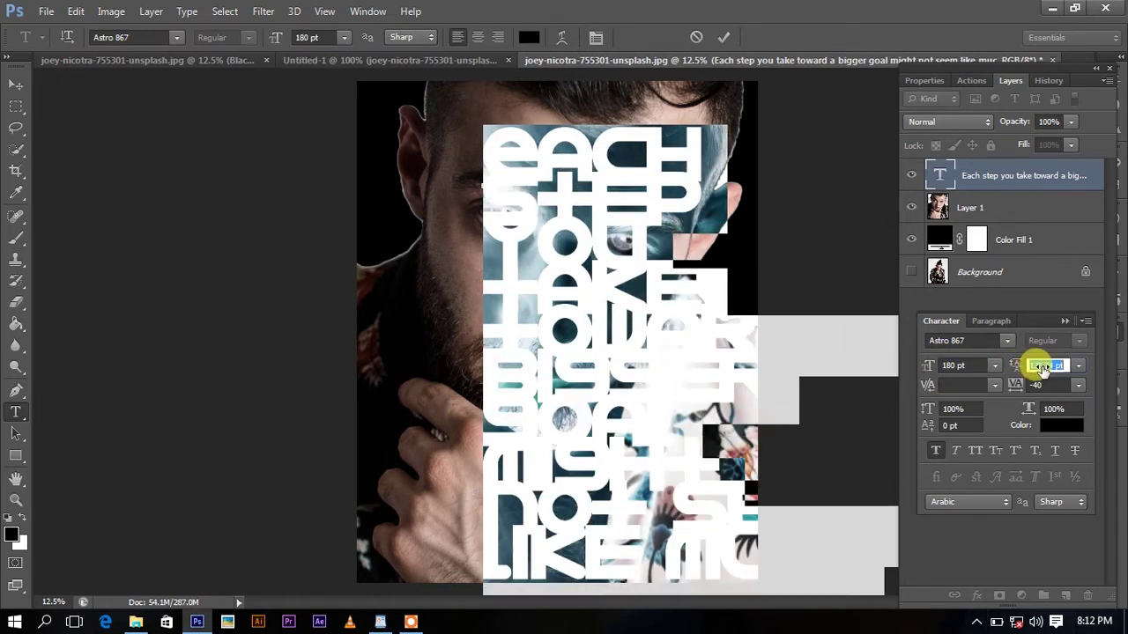
scroll(1048, 369, "up", 1)
scroll(1053, 369, "up", 1)
scroll(1057, 370, "up", 1)
scroll(1058, 368, "down", 1)
scroll(1048, 368, "down", 1)
scroll(1044, 368, "down", 1)
Finalize the quote at 149 pt with 141.34 pt leading, nudged right and up
left_click_drag(925, 369, 898, 367)
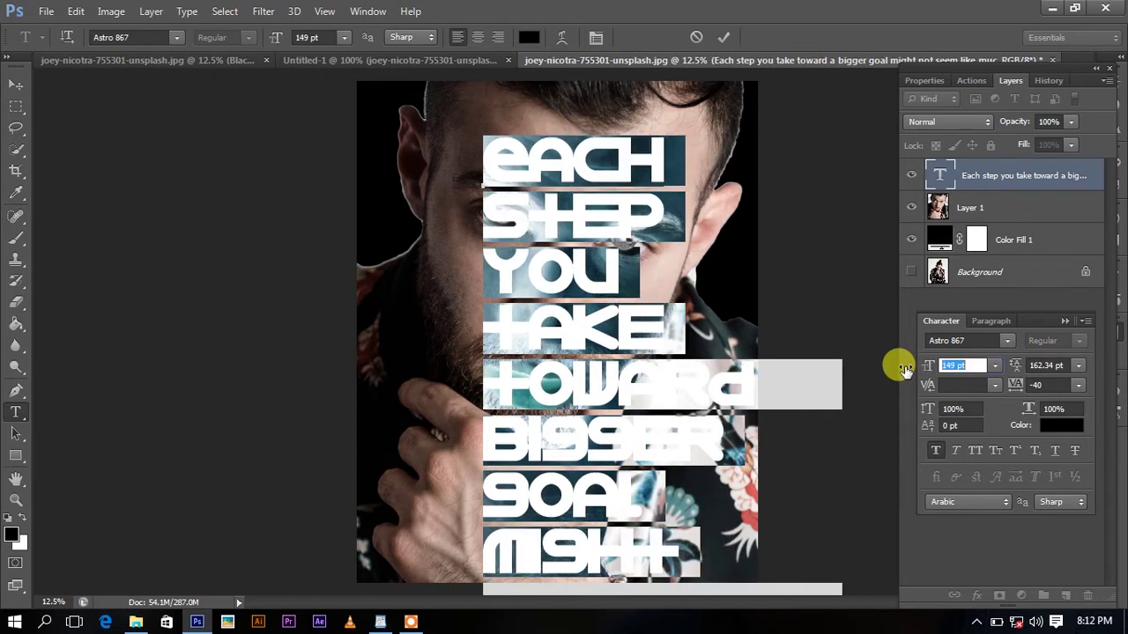
mouse_move(1018, 367)
left_mouse_down()
mouse_move(992, 368)
mouse_move(1020, 385)
left_mouse_up()
mouse_move(872, 400)
left_mouse_down()
mouse_move(922, 374)
mouse_move(925, 390)
left_mouse_up()
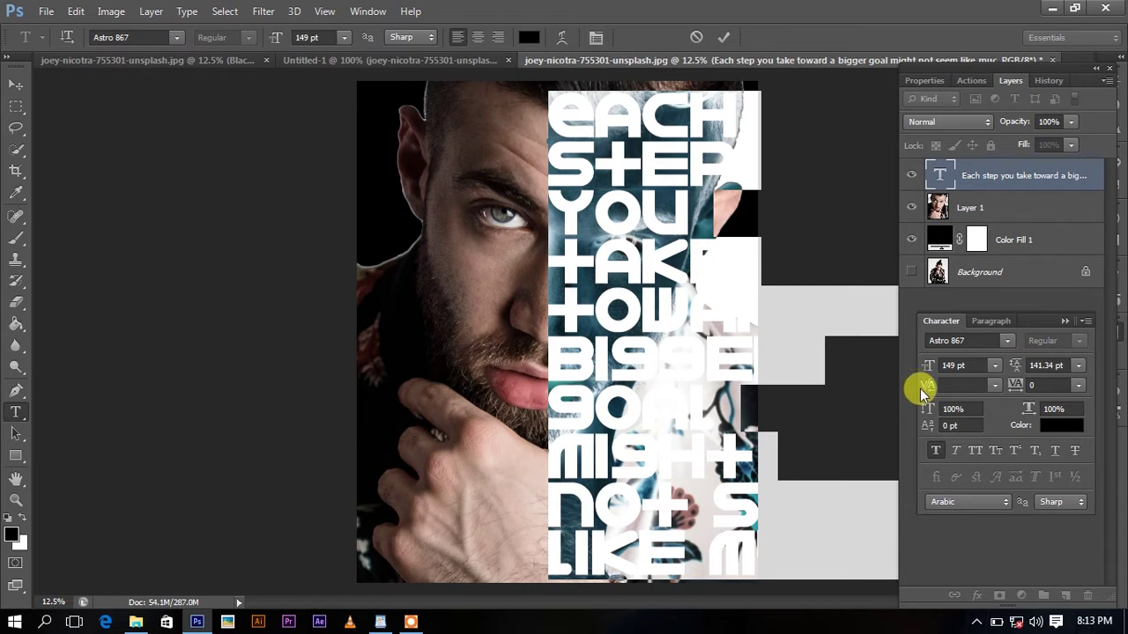
left_click(863, 407)
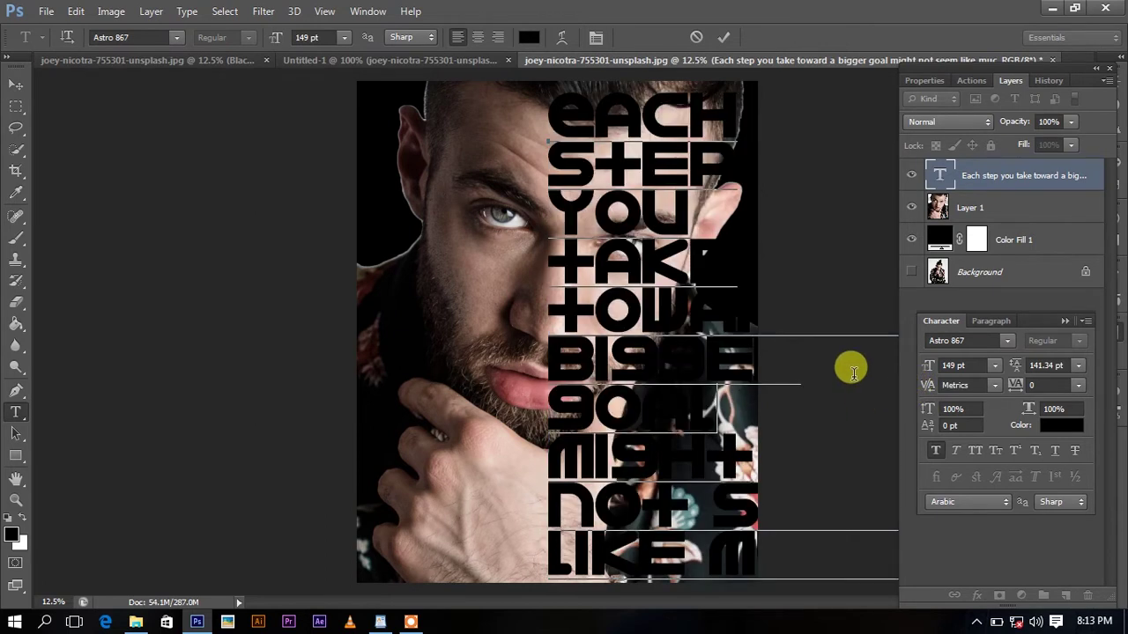
Commit the quote, add Layer 2, and load the letter shapes as a selection
left_click(939, 187)
left_click(1063, 322)
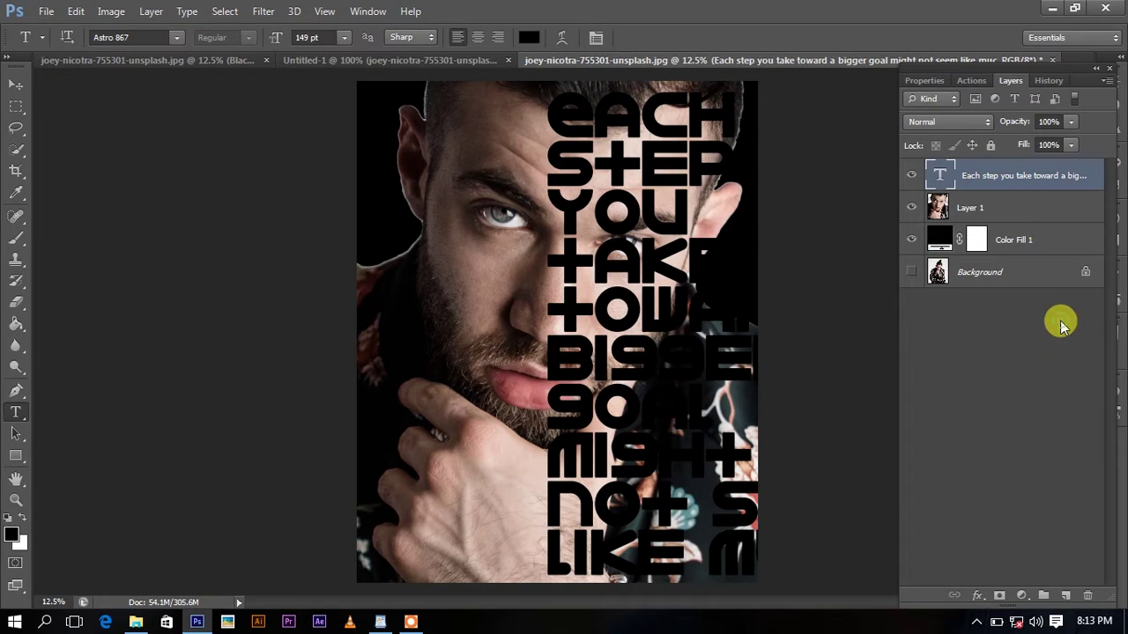
left_click(1064, 596)
left_click(971, 208)
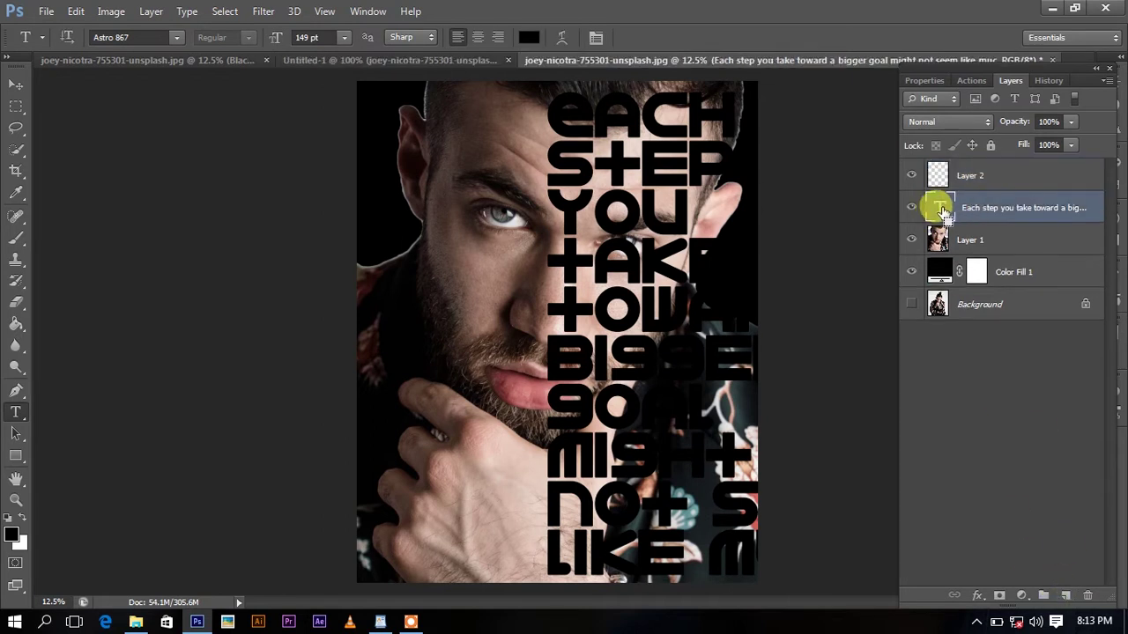
left_click(939, 208, "ctrl")
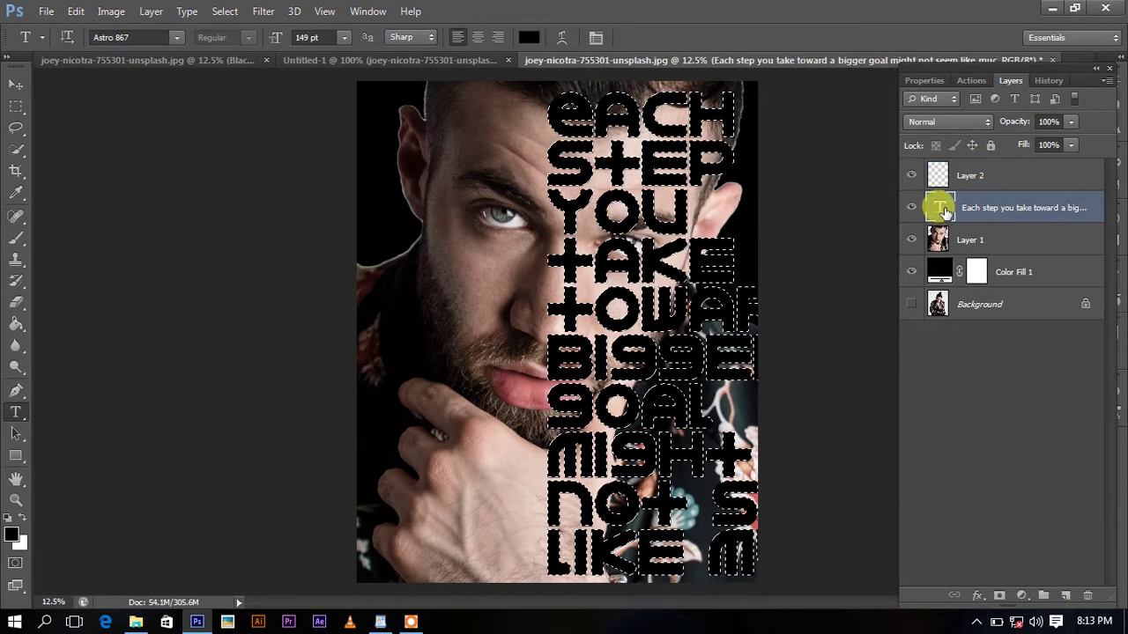
Copy the letter-shaped photo from Layer 1 to a top Layer 3; hide Layer 2 and text
left_click(963, 175)
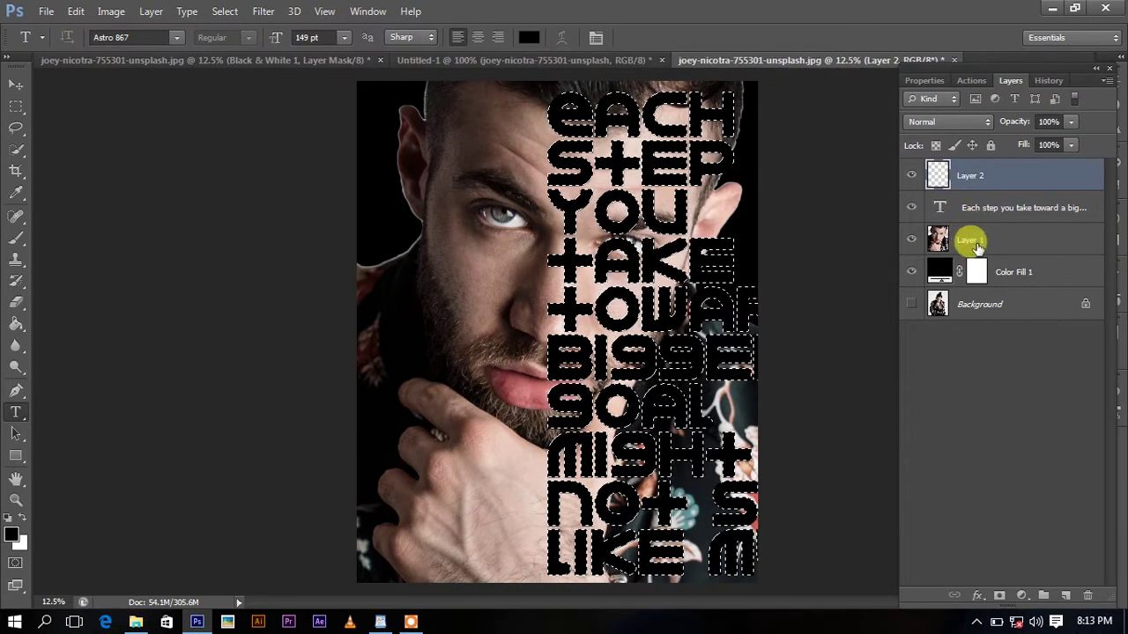
left_click(972, 241)
key("ctrl+j")
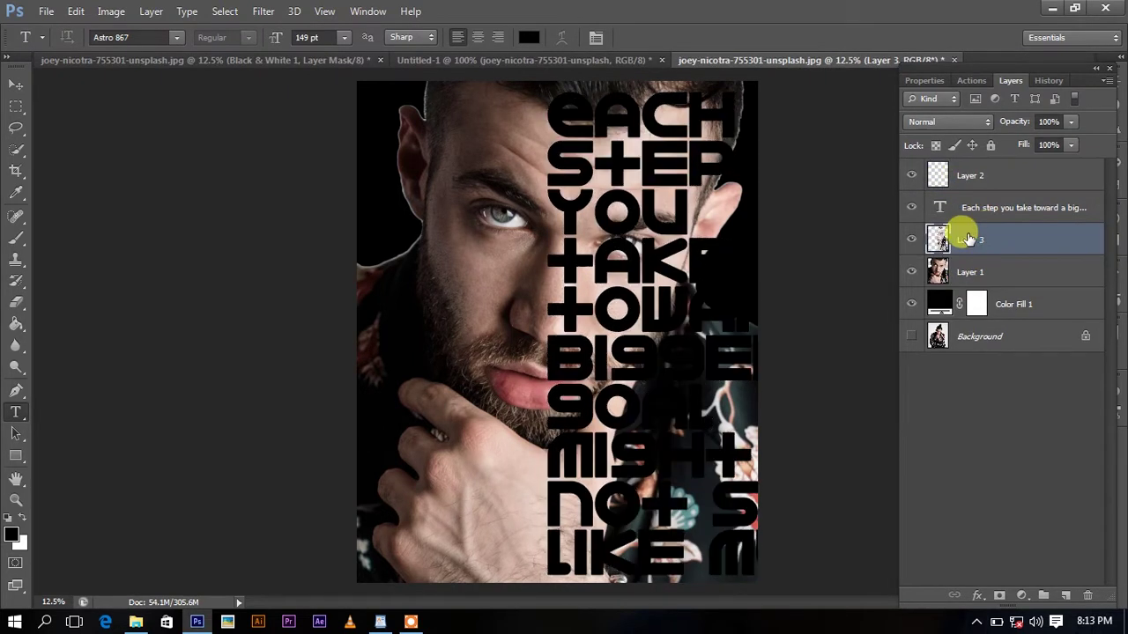
left_click_drag(967, 238, 963, 167)
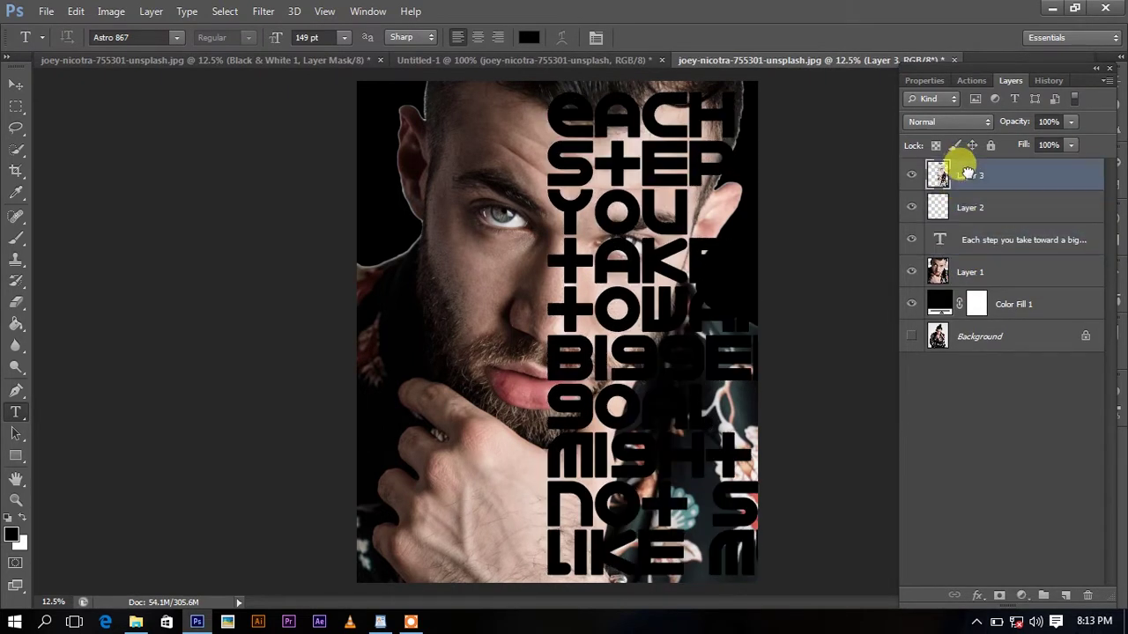
left_click(911, 208)
left_click(911, 238)
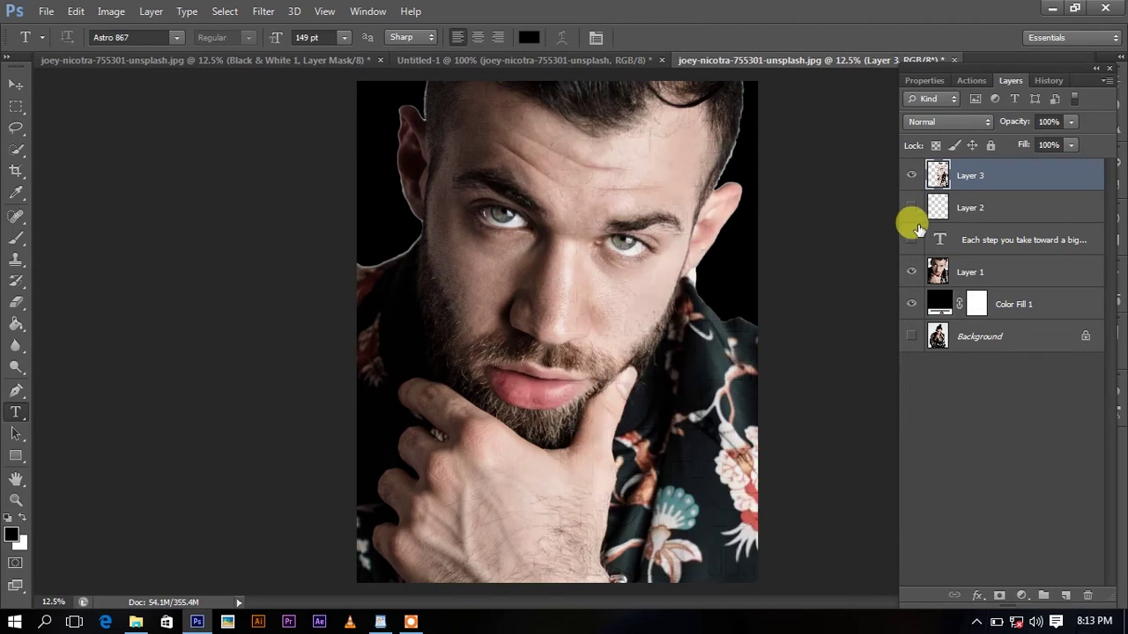
double_click(969, 208)
On a new Layer 4, fill a right-half rectangle with black and deselect
key("Return")
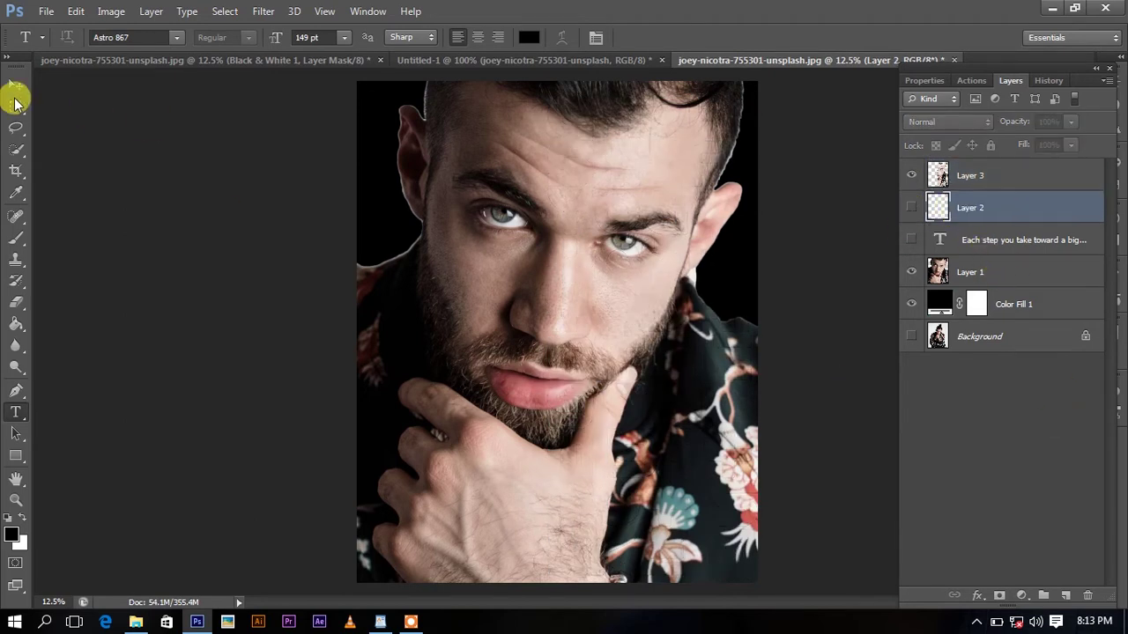
left_click(15, 106)
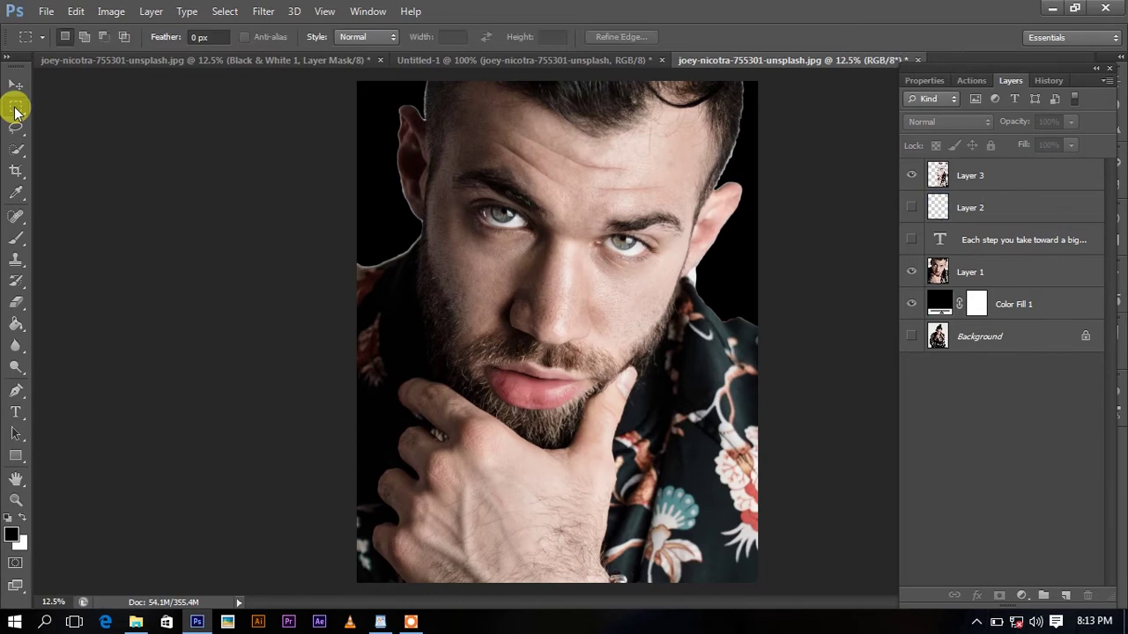
left_click(1065, 595)
left_click_drag(604, 155, 762, 529)
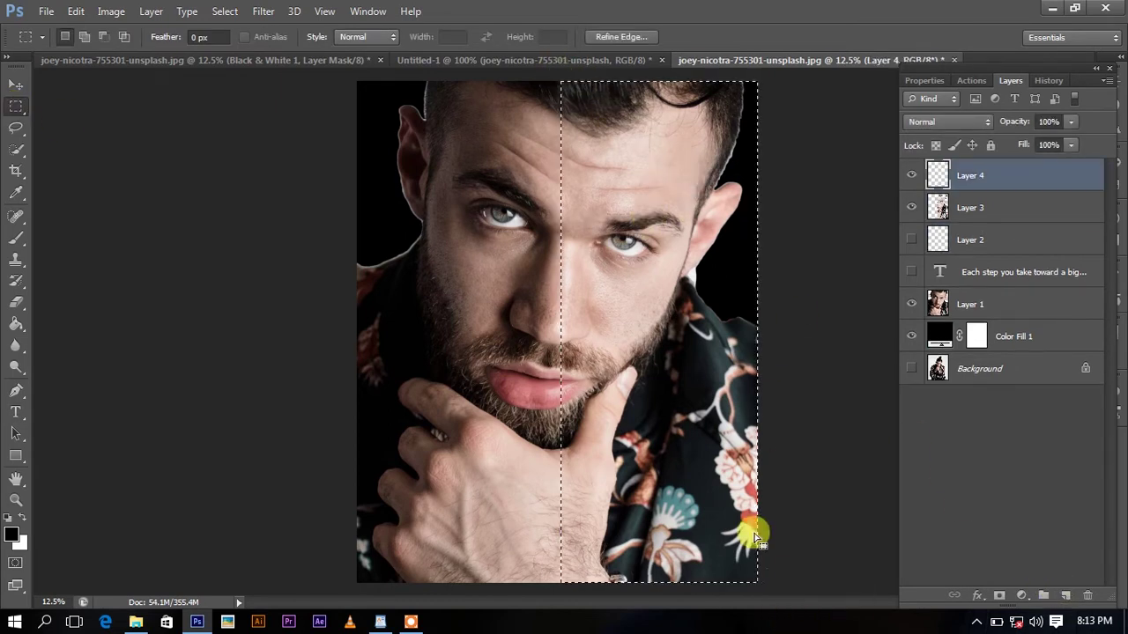
left_click(15, 324)
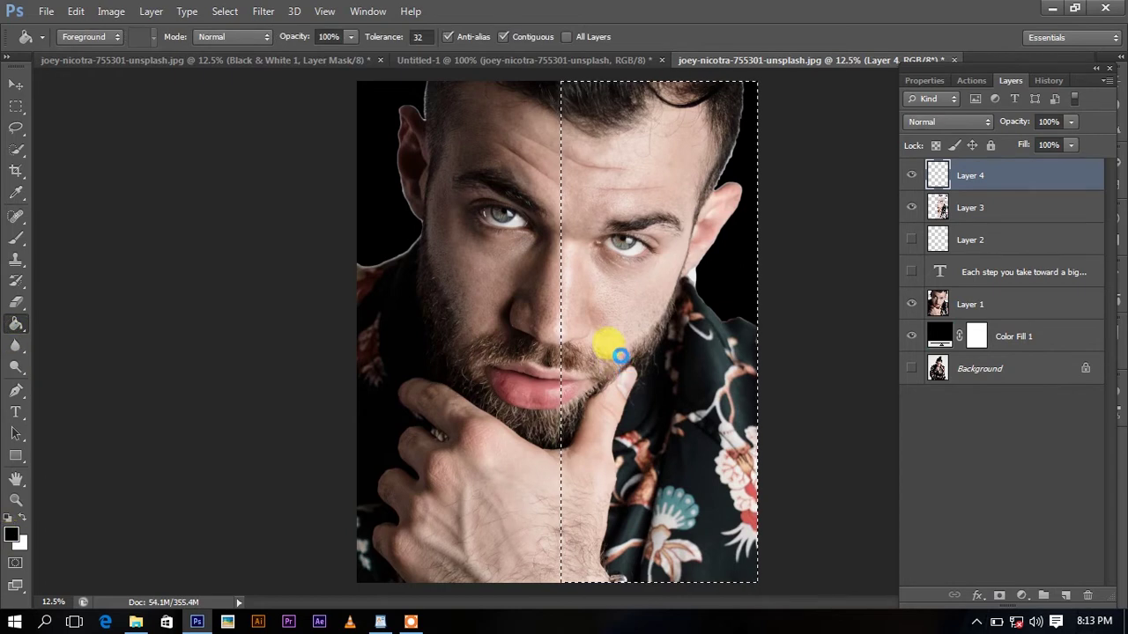
left_click(621, 355)
key("m")
right_click(513, 251)
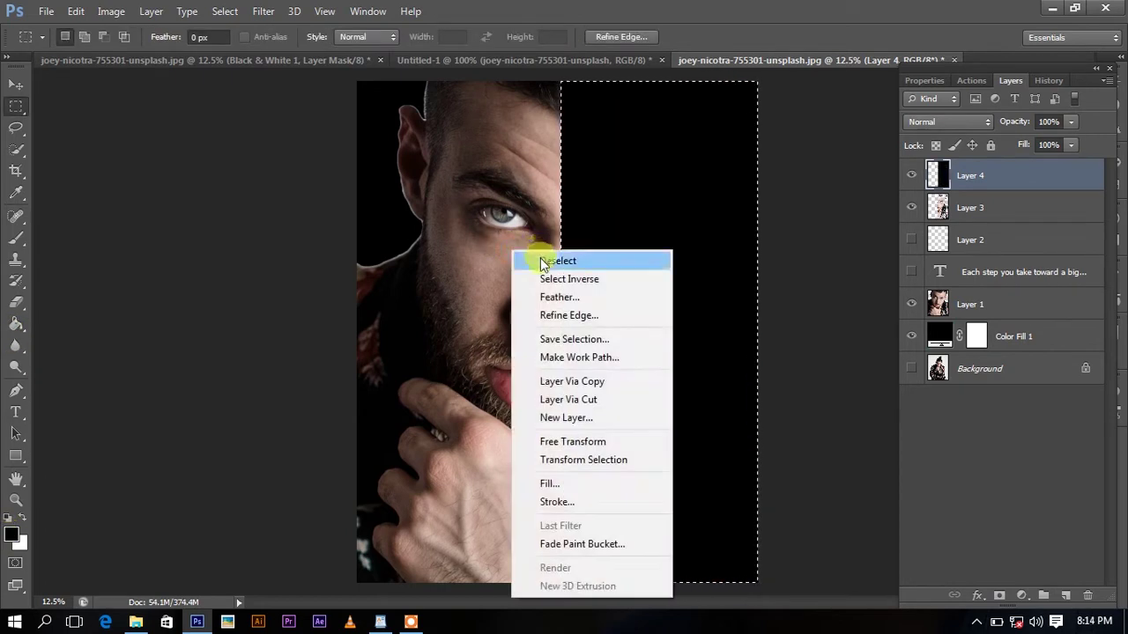
left_click(559, 261)
Move Layer 3 above Layer 4 and widen the black panel leftward to the letters
left_click_drag(999, 207, 1000, 173)
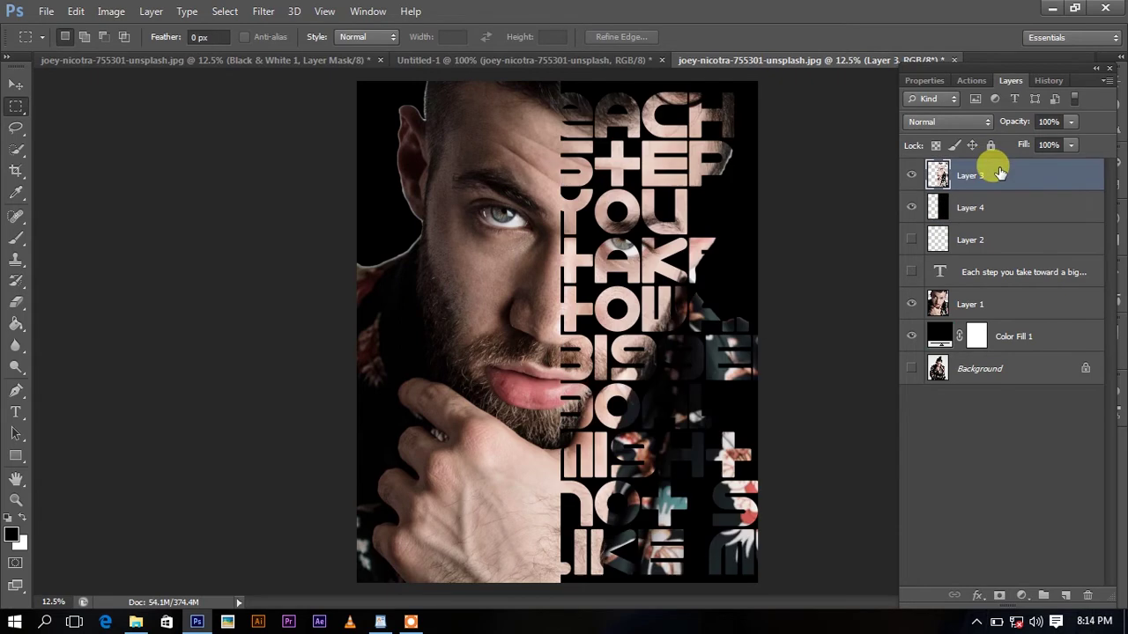
left_click(1000, 207)
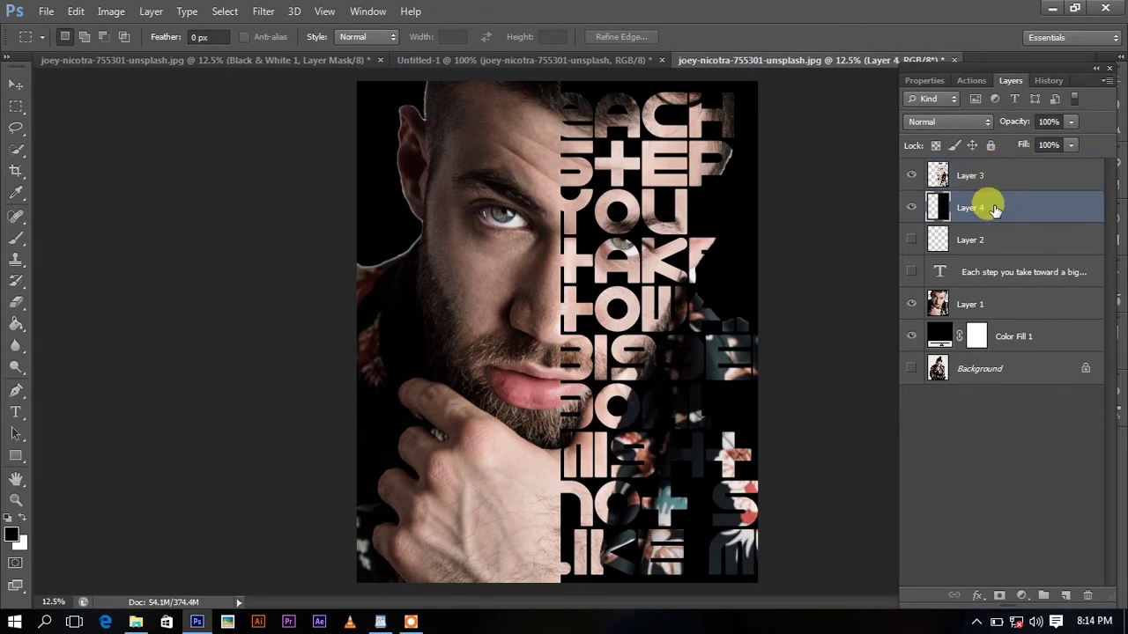
key("ctrl+t")
left_click_drag(559, 333, 540, 333)
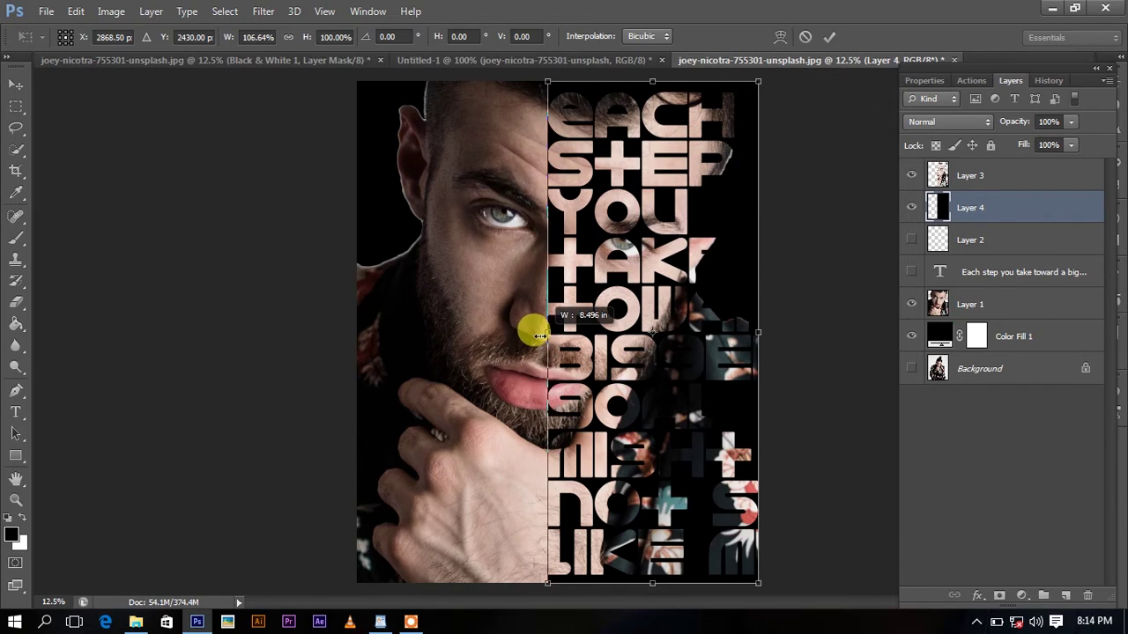
left_click(823, 38)
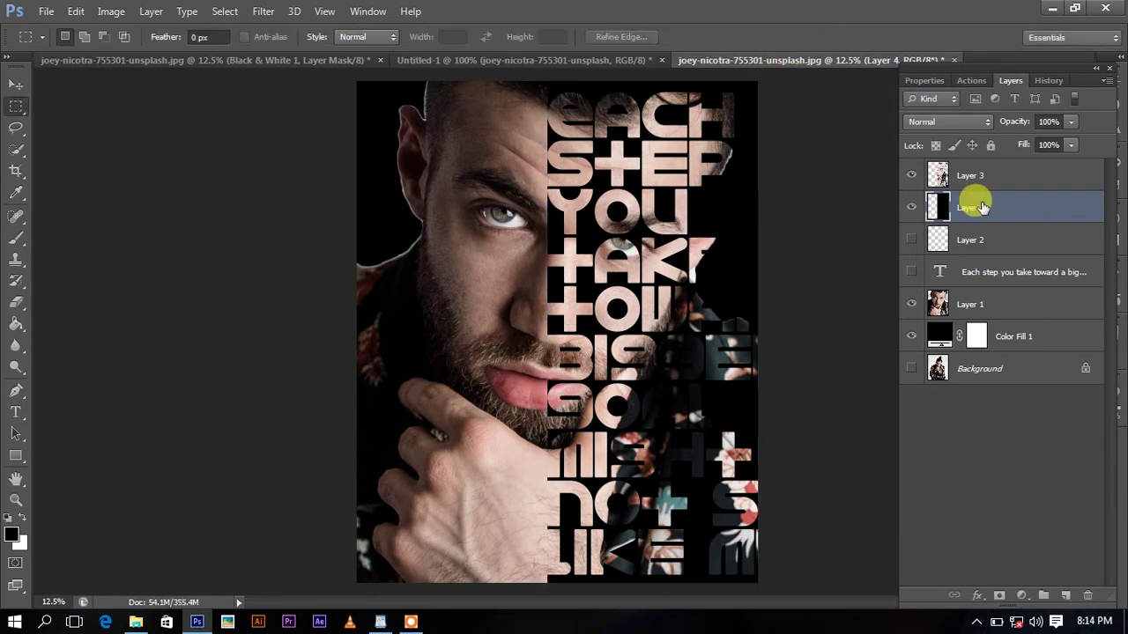
Add a black-to-white Gradient Map adjustment above Layer 3
left_click(1007, 179)
left_click(1021, 596)
left_click(1022, 561)
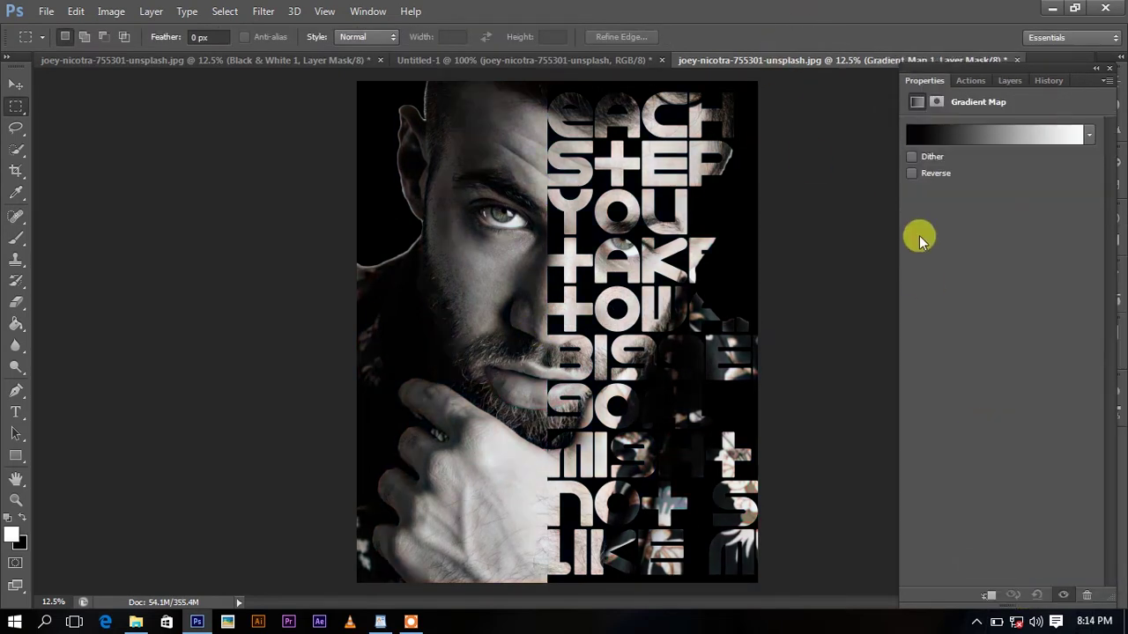
left_click(958, 135)
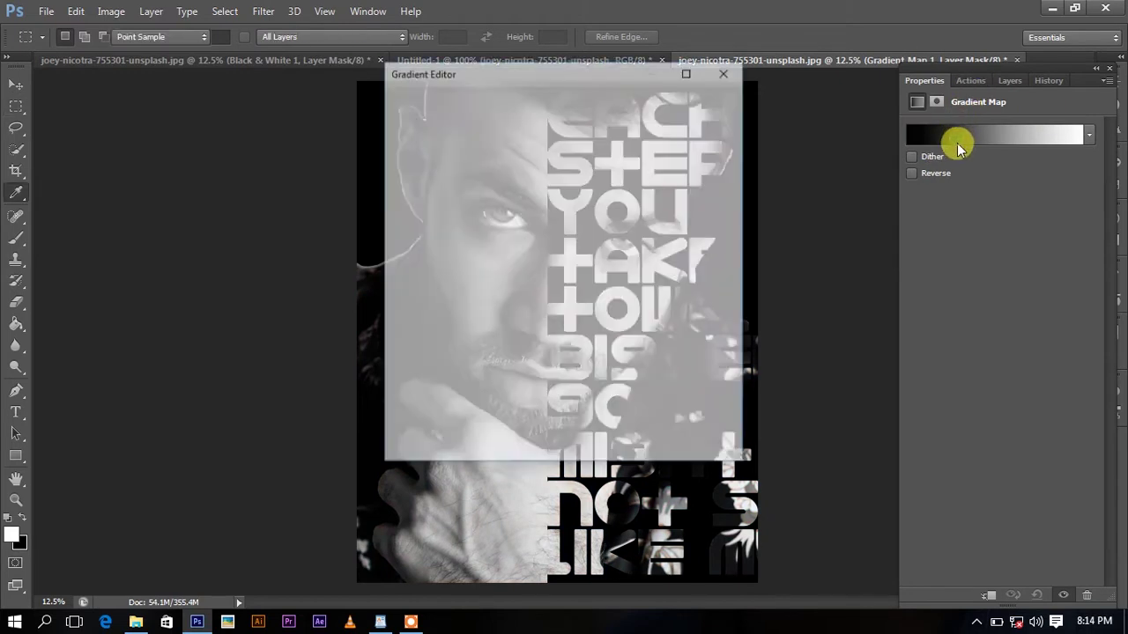
left_click(718, 107)
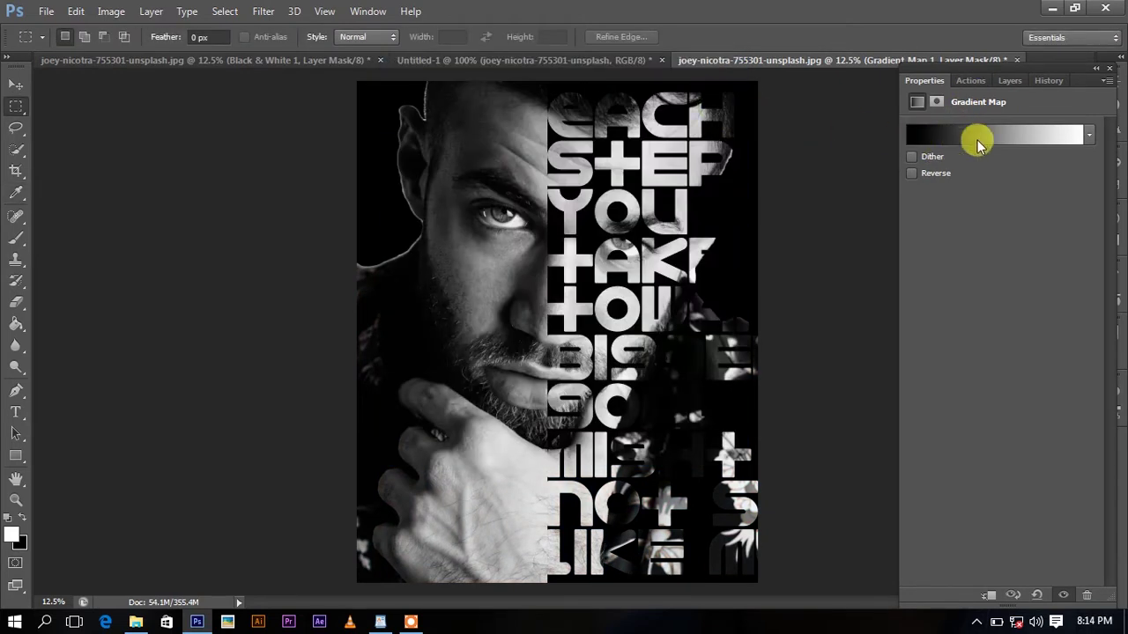
left_click(1009, 81)
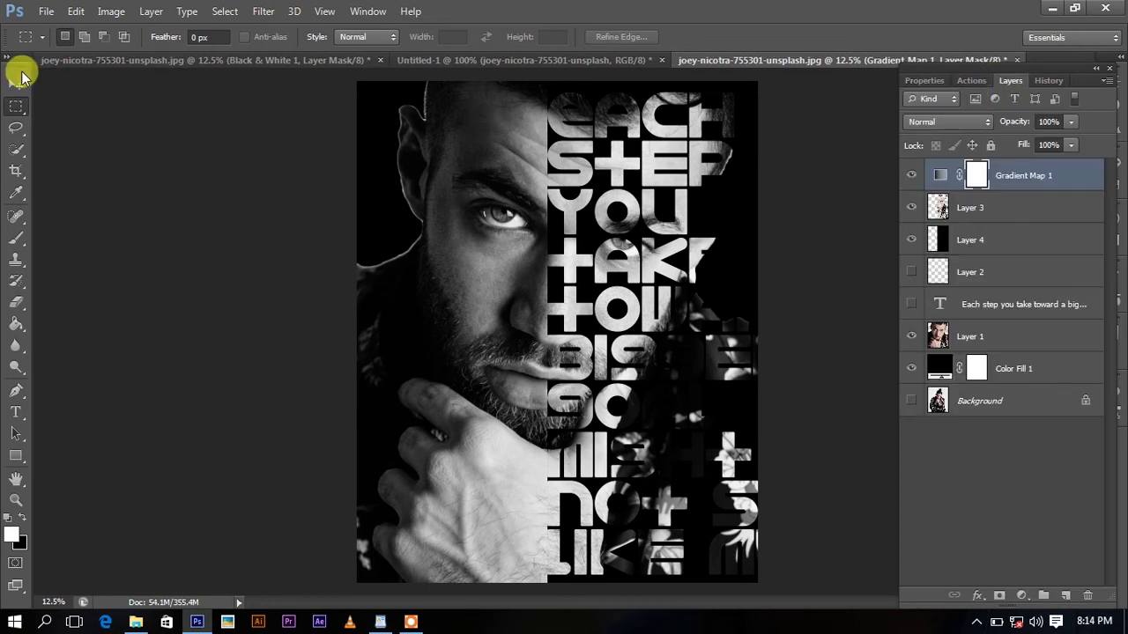
Minimize Photoshop to show the Windows desktop
left_click(21, 81)
left_click(1046, 8)
right_click(523, 150)
Refresh the desktop and stop the Icecream Screen Recorder recording
left_click(559, 202)
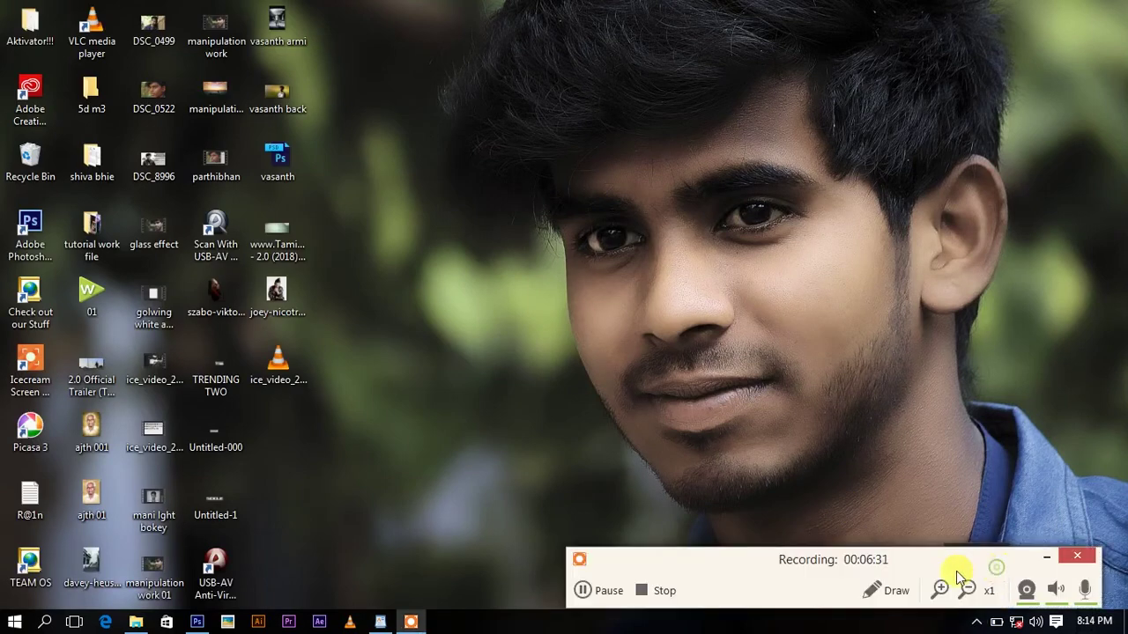
left_click(668, 592)
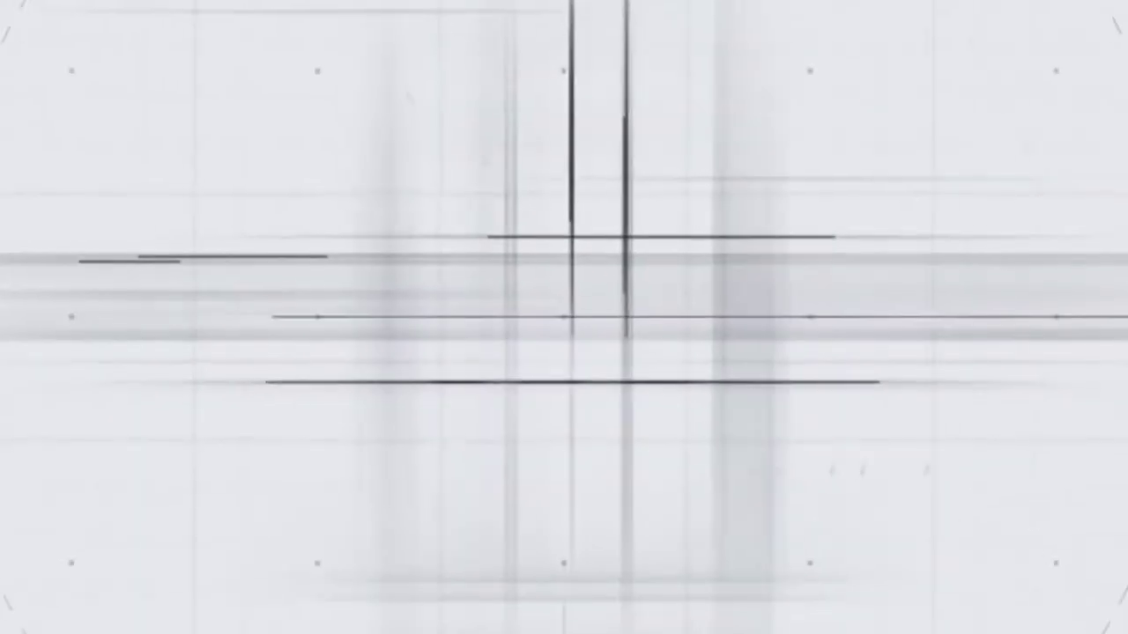